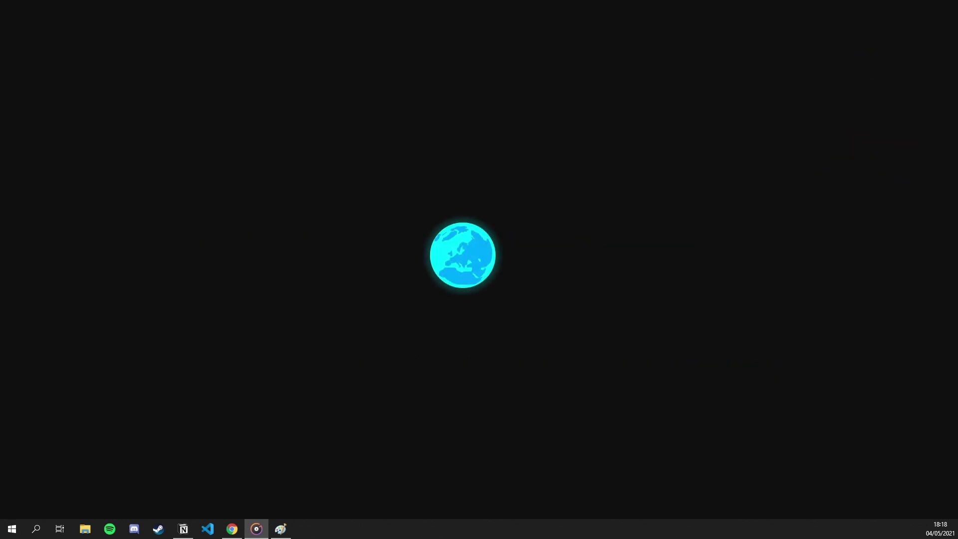
Draw a wide black rectangle across the Paint canvas and handwrite 'Non-Volatile (HDD, SSD ...)' beneath it.
left_click(281, 528)
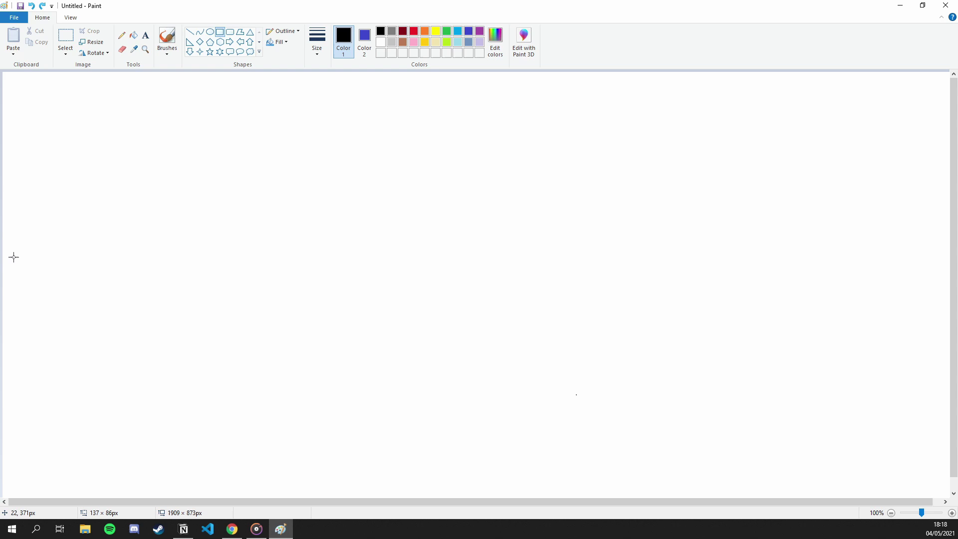
left_click_drag(15, 258, 913, 417)
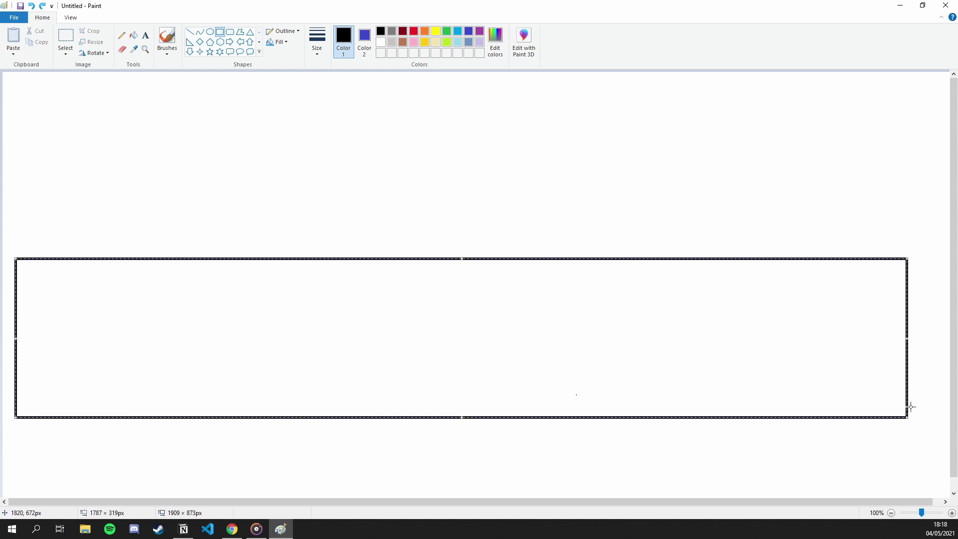
left_click(167, 39)
mouse_move(150, 446)
left_mouse_down()
mouse_move(151, 428)
mouse_move(173, 446)
mouse_move(236, 430)
mouse_move(262, 447)
left_mouse_up()
left_click_drag(269, 444, 396, 446)
mouse_move(396, 431)
left_mouse_down()
mouse_move(397, 444)
mouse_move(443, 452)
left_mouse_up()
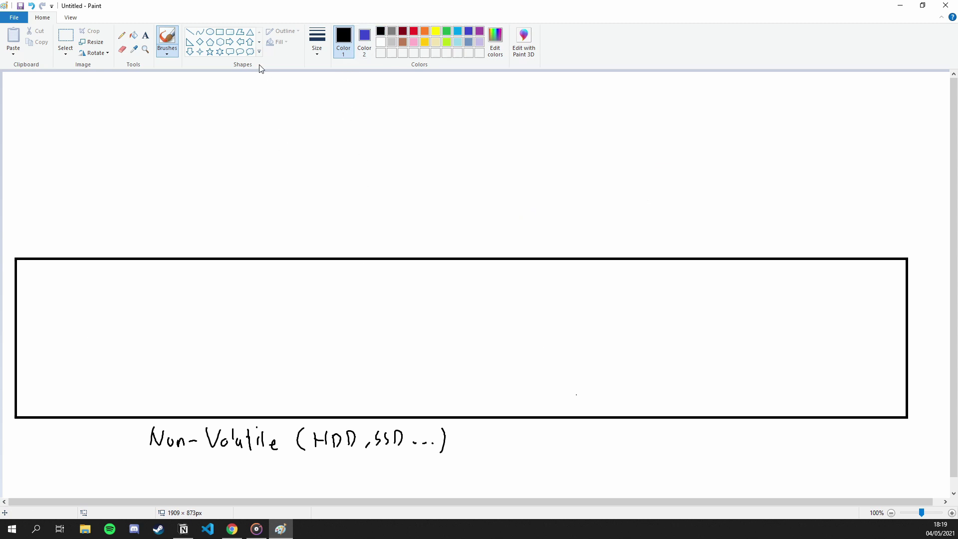
Draw two red rectangles inside the black box, the second one larger.
left_click(220, 34)
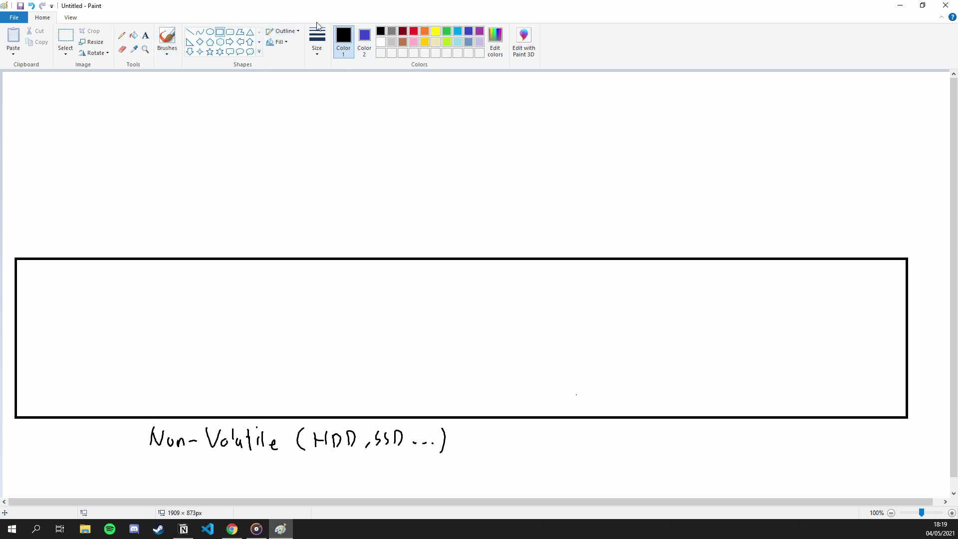
left_click(412, 30)
left_click_drag(56, 289, 178, 386)
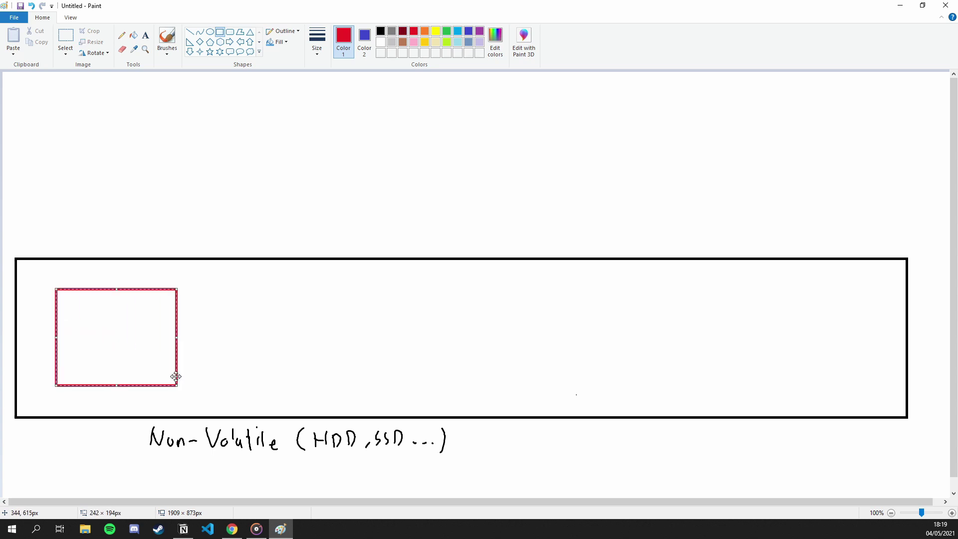
mouse_move(212, 285)
left_mouse_down()
mouse_move(340, 379)
mouse_move(389, 386)
left_mouse_up()
Handwrite 'img' in the first red box and 'txt' in the second.
left_click(167, 39)
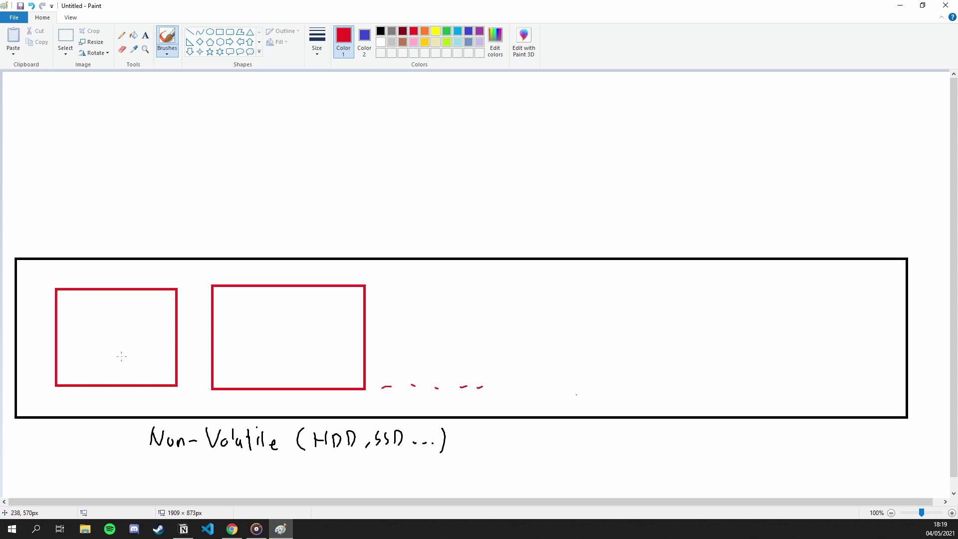
mouse_move(82, 328)
left_mouse_down()
mouse_move(81, 347)
mouse_move(120, 345)
mouse_move(132, 357)
left_mouse_up()
left_click_drag(255, 315, 254, 342)
left_click_drag(242, 334, 257, 332)
mouse_move(270, 331)
left_mouse_down()
mouse_move(289, 339)
mouse_move(275, 353)
left_mouse_up()
mouse_move(299, 319)
left_mouse_down()
mouse_move(299, 349)
mouse_move(307, 334)
left_mouse_up()
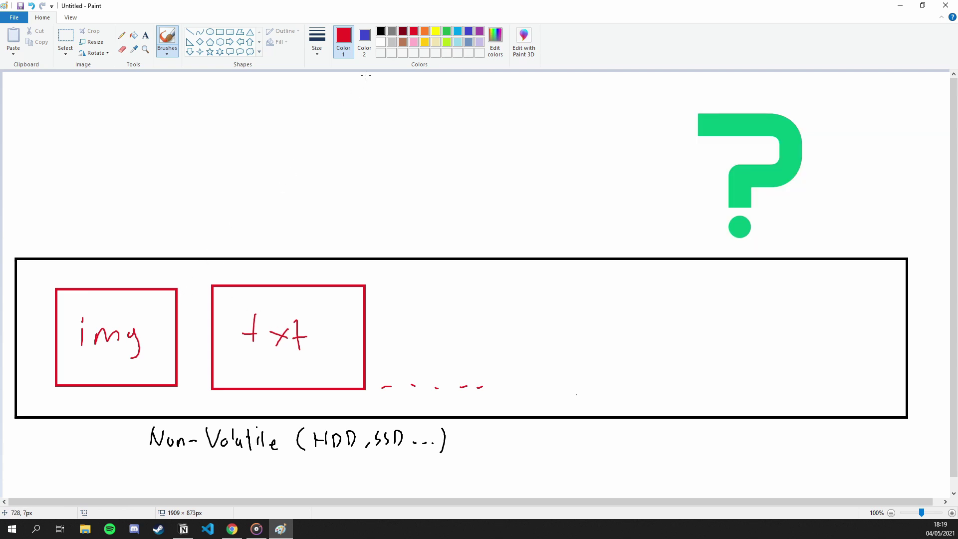
left_click(121, 51)
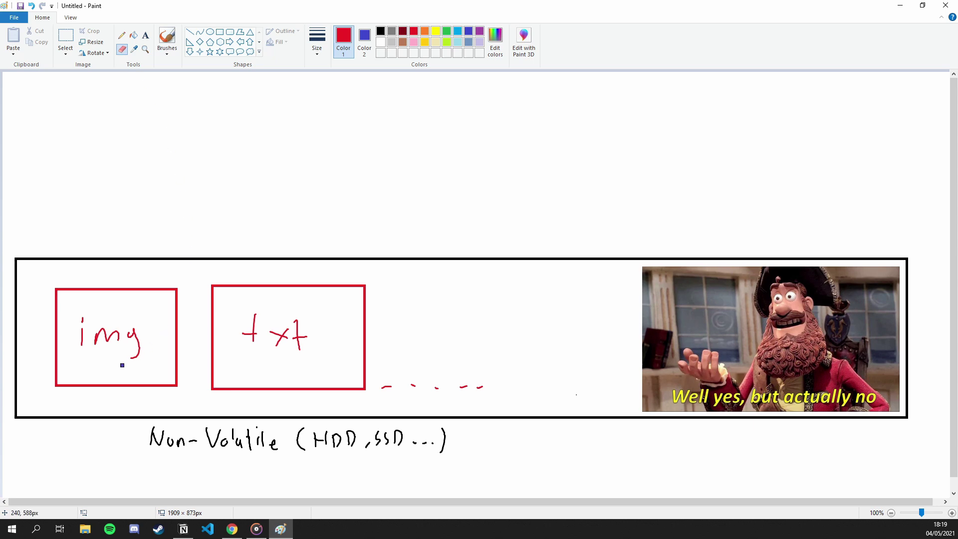
Cross out the img box with two blue strokes forming an X.
left_click_drag(72, 375, 148, 300)
left_click_drag(72, 306, 169, 367)
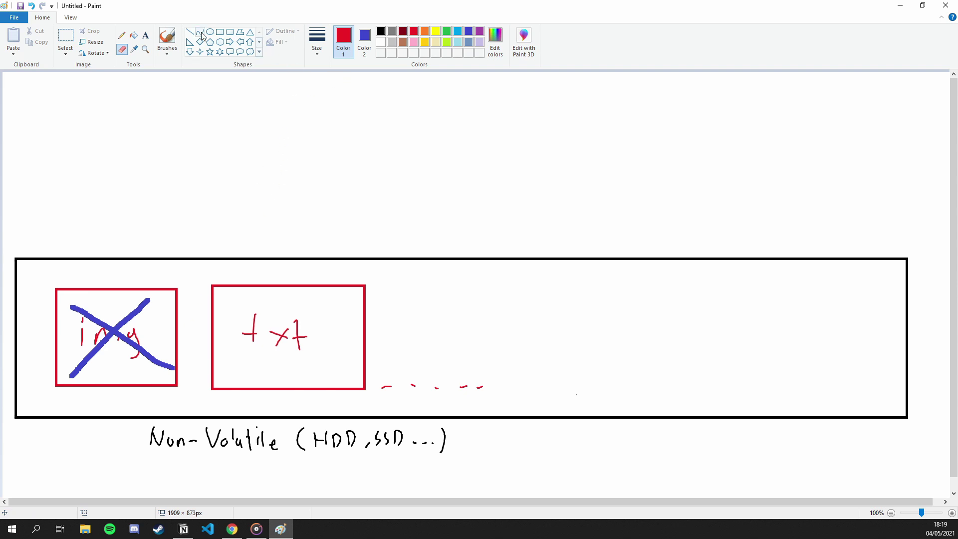
left_click(173, 42)
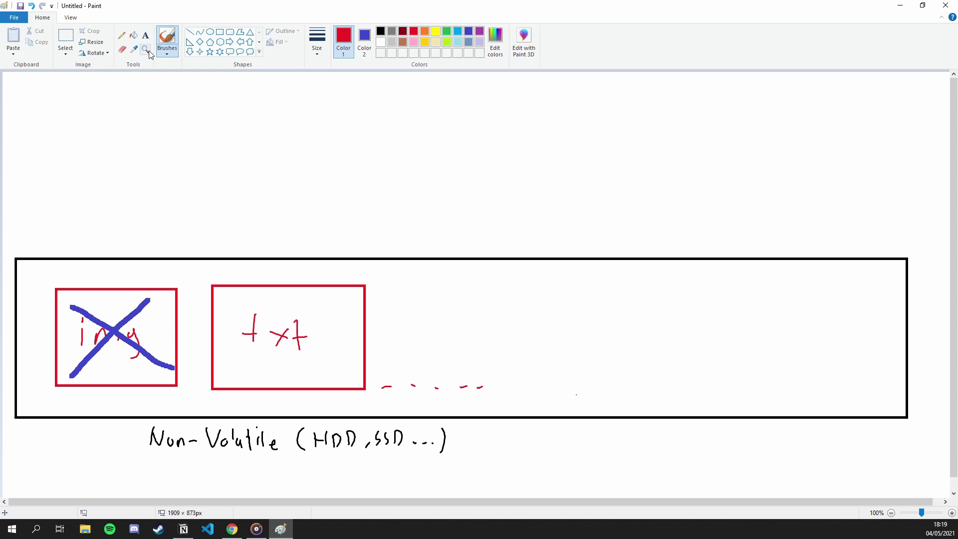
Select the Rectangle shape with blue as the drawing colour.
left_click(221, 32)
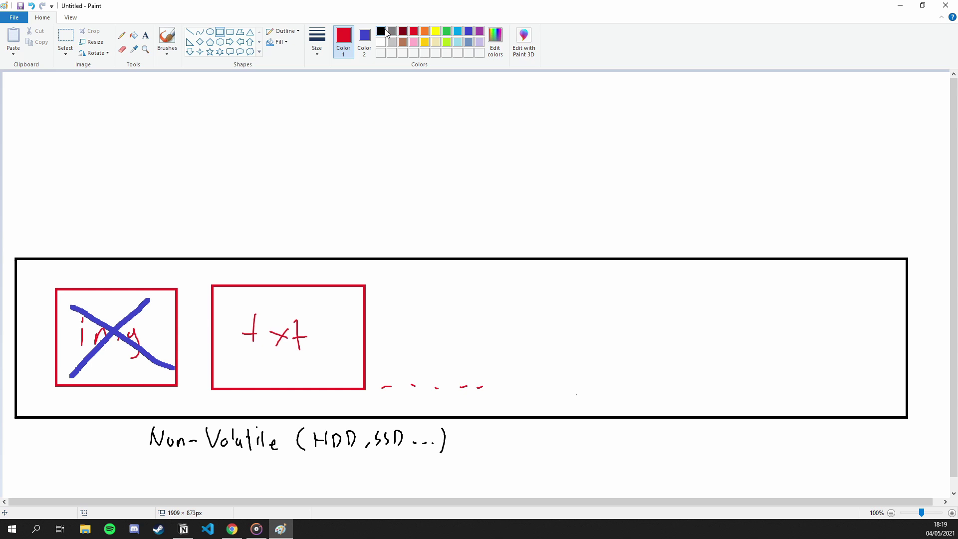
left_click(381, 32)
left_click(469, 32)
Draw a small blue box above the diagram, an arrow down to the img box, and 'GONE!!'.
left_click_drag(140, 147, 237, 206)
left_click(167, 40)
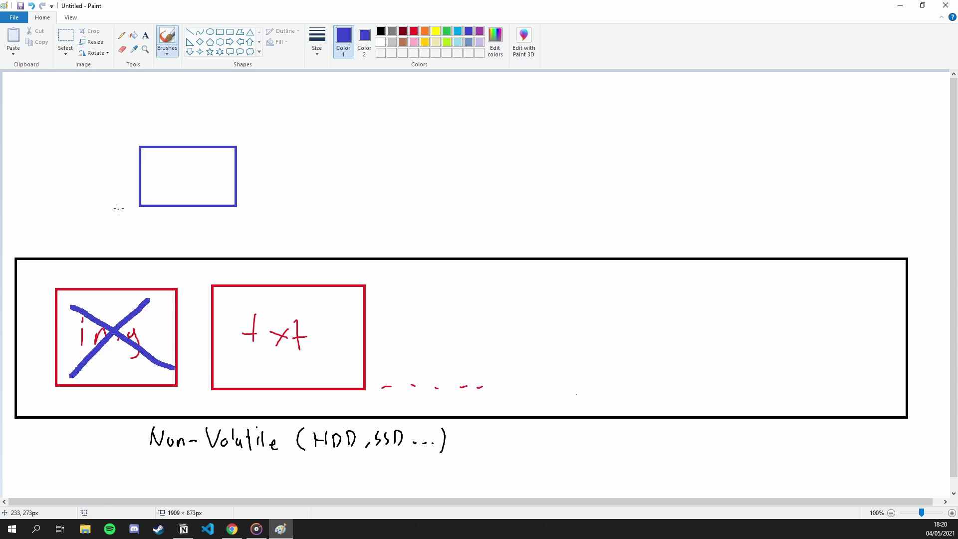
mouse_move(119, 208)
left_mouse_down()
mouse_move(106, 277)
mouse_move(120, 267)
left_mouse_up()
mouse_move(145, 238)
left_mouse_down()
mouse_move(134, 258)
mouse_move(148, 251)
left_mouse_up()
left_click_drag(159, 239, 186, 236)
mouse_move(186, 235)
left_mouse_down()
mouse_move(202, 248)
mouse_move(212, 243)
left_mouse_up()
left_click_drag(214, 244, 214, 256)
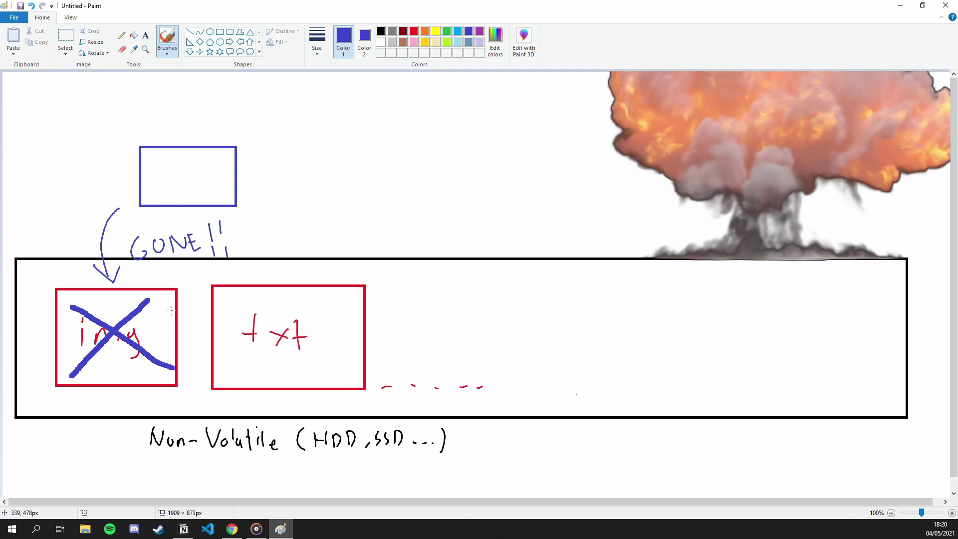
Frame the img box, the txt box and a blank slot with three yellow rectangles.
left_click(435, 31)
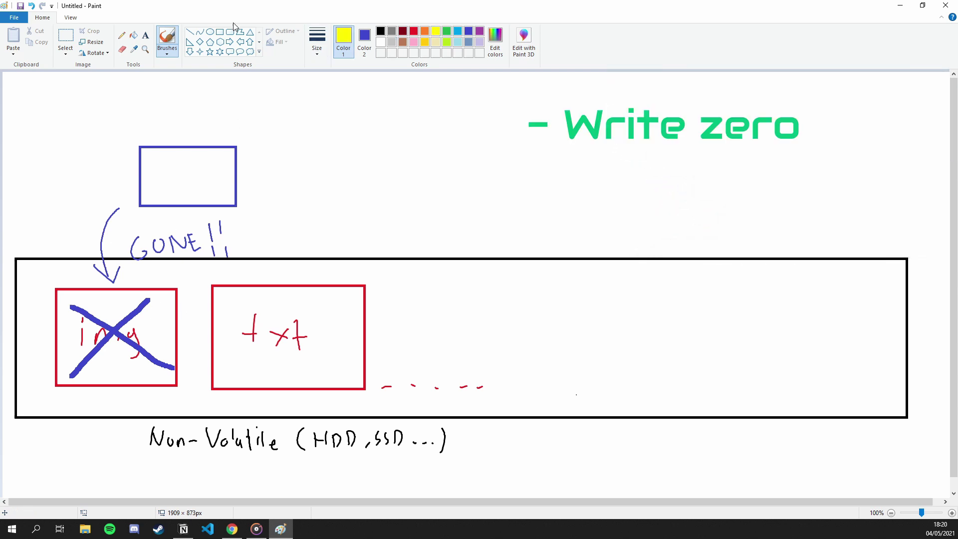
left_click(220, 31)
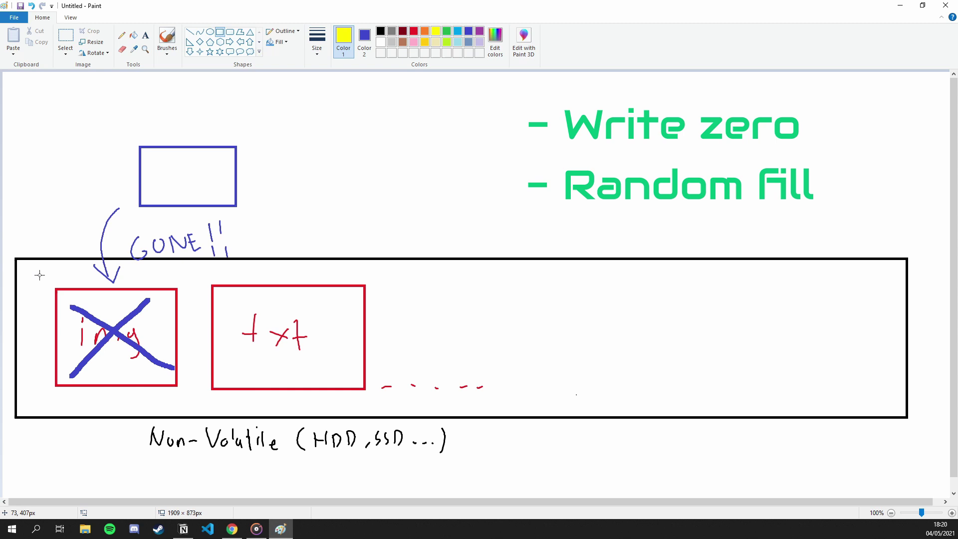
left_click_drag(32, 271, 199, 402)
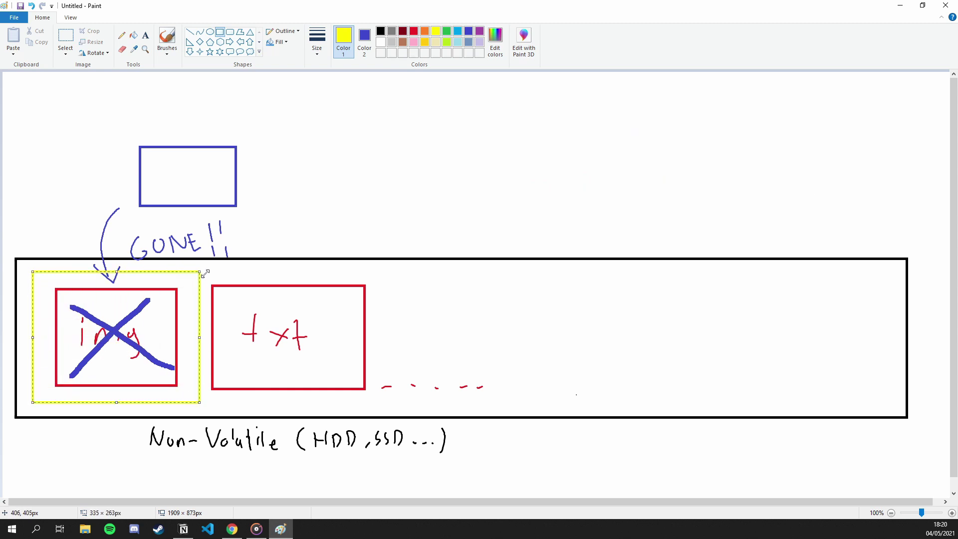
left_click_drag(198, 272, 376, 407)
left_click_drag(385, 274, 561, 405)
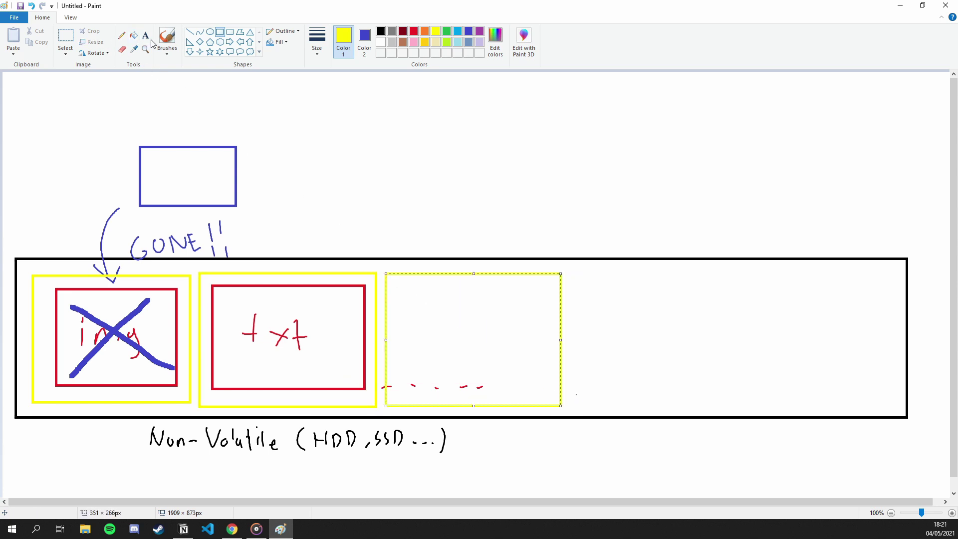
Number the yellow boxes 1, 2 and 3 in orange, adding dashes after the third.
left_click(121, 35)
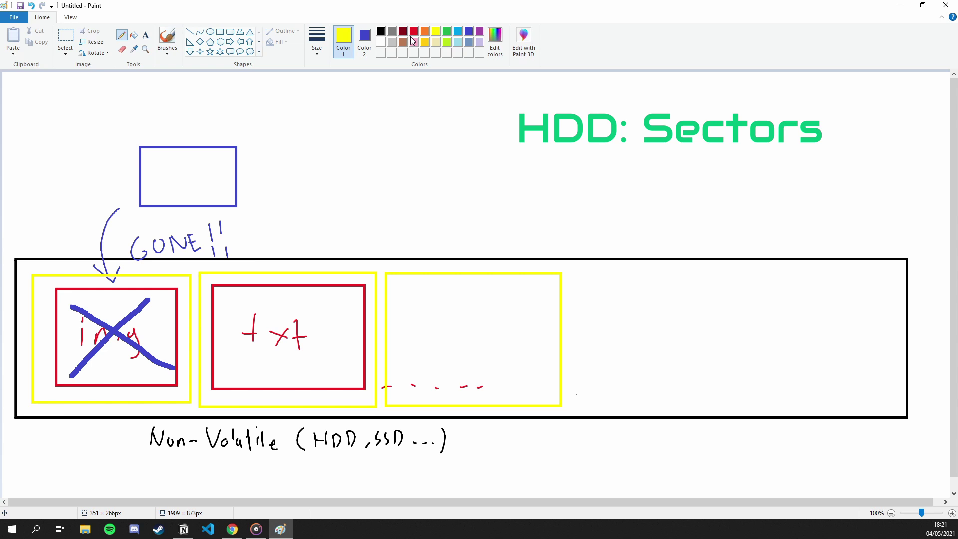
left_click(414, 32)
left_click(425, 31)
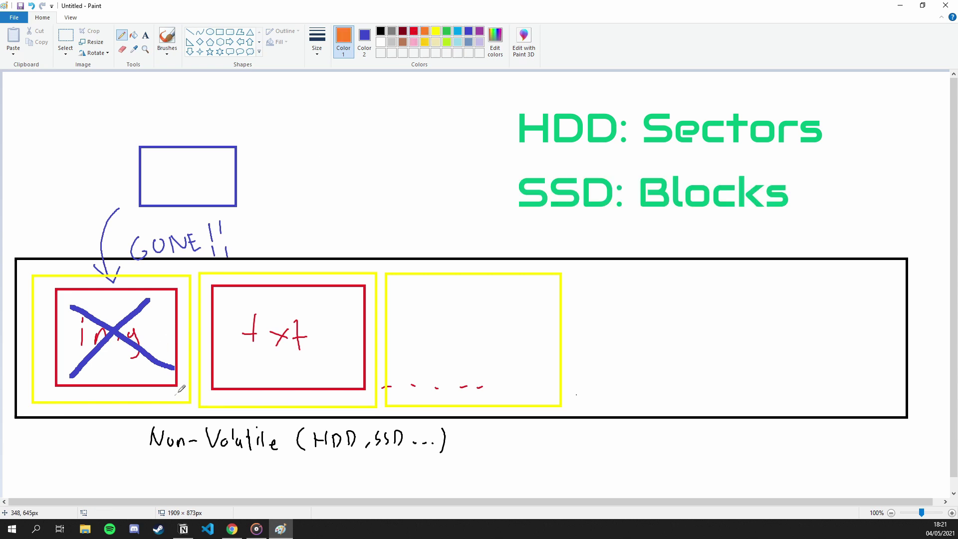
left_click(167, 36)
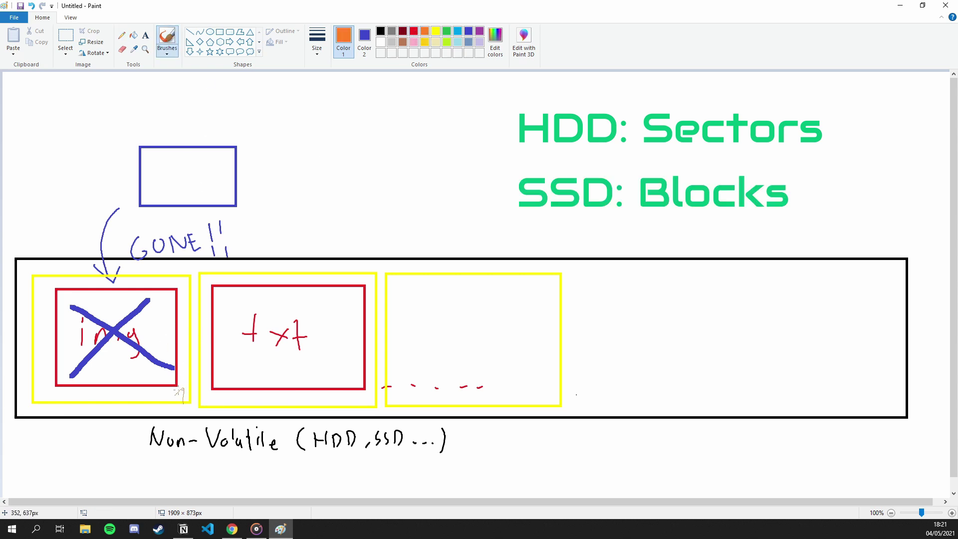
mouse_move(176, 393)
left_mouse_down()
mouse_move(186, 385)
mouse_move(185, 402)
left_mouse_up()
left_click_drag(344, 396, 362, 407)
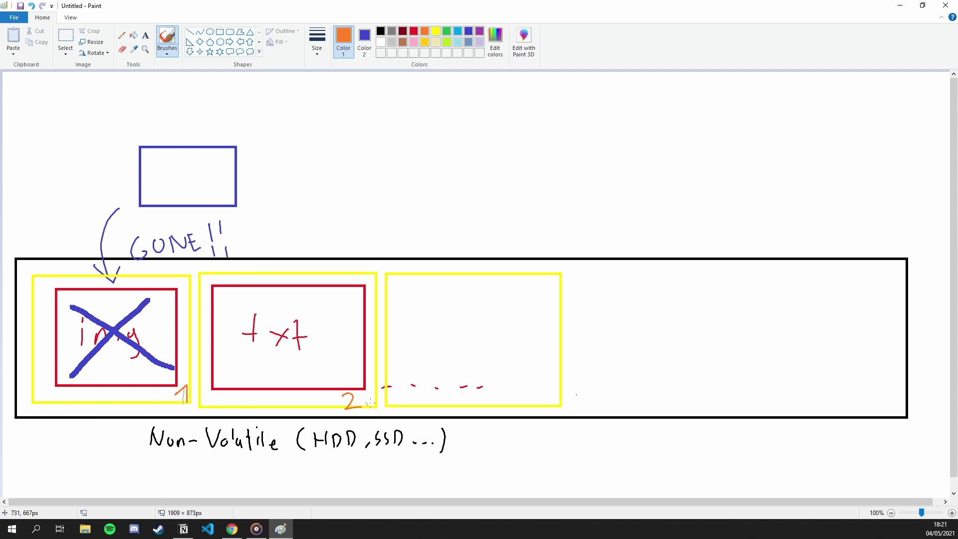
mouse_move(533, 387)
left_mouse_down()
mouse_move(543, 406)
mouse_move(597, 402)
left_mouse_up()
left_click_drag(608, 402, 620, 402)
left_click_drag(625, 402, 635, 402)
left_click_drag(646, 402, 650, 401)
Handwrite 'Image on 1st' in orange above the diagram.
left_click_drag(391, 92, 391, 106)
left_click_drag(387, 97, 395, 96)
mouse_move(384, 111)
left_mouse_down()
mouse_move(417, 105)
mouse_move(433, 118)
left_mouse_up()
left_click_drag(438, 108, 478, 105)
left_click_drag(487, 110, 539, 111)
left_click_drag(552, 93, 552, 111)
Handwrite 'Text on 2nd' on the line below it.
left_click_drag(390, 134, 405, 134)
mouse_move(397, 135)
left_mouse_down()
mouse_move(398, 152)
mouse_move(415, 152)
left_mouse_up()
mouse_move(421, 143)
left_mouse_down()
mouse_move(430, 153)
mouse_move(422, 154)
left_mouse_up()
mouse_move(439, 134)
left_mouse_down()
mouse_move(437, 152)
mouse_move(482, 143)
mouse_move(570, 150)
left_mouse_up()
left_click_drag(567, 143, 568, 150)
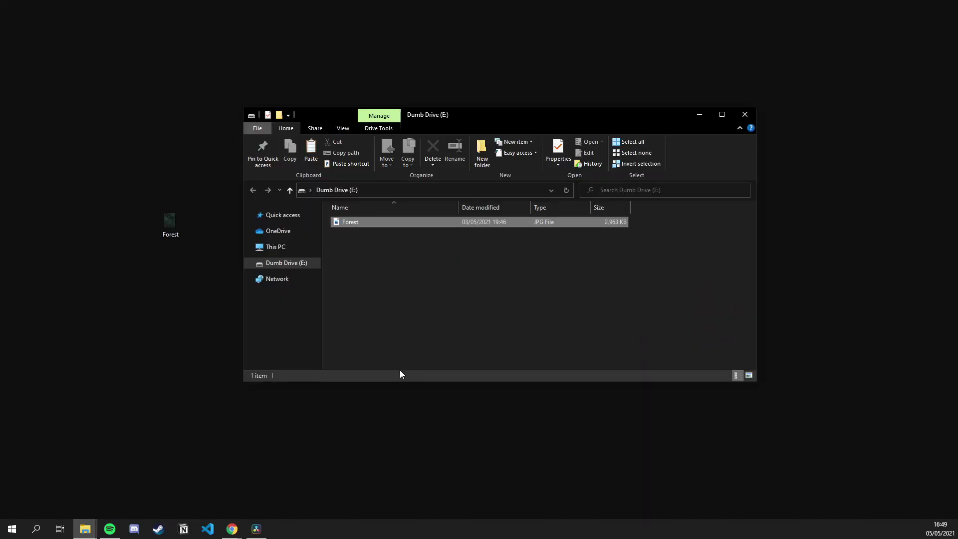
Permanently delete the Forest JPG from Dumb Drive (E:), confirming with Yes.
left_click(433, 150)
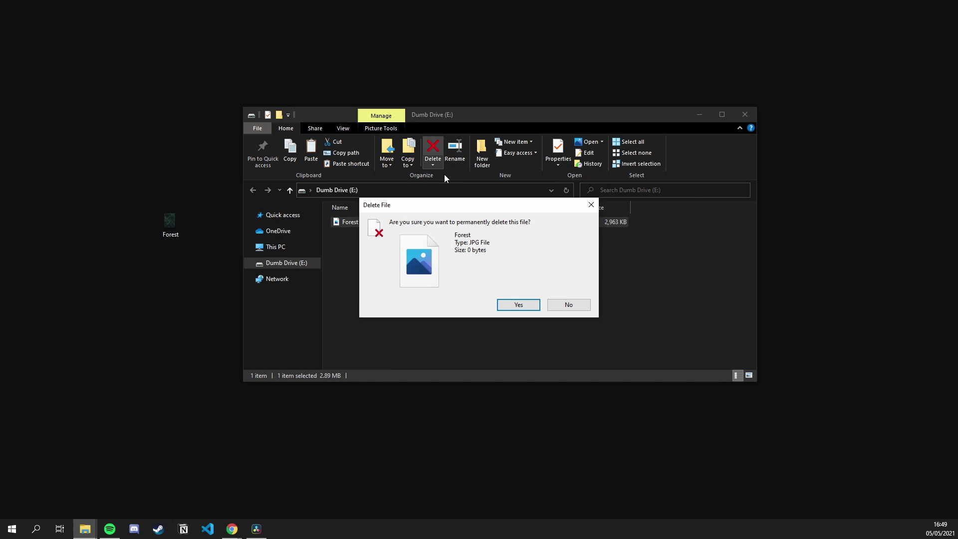
left_click(513, 305)
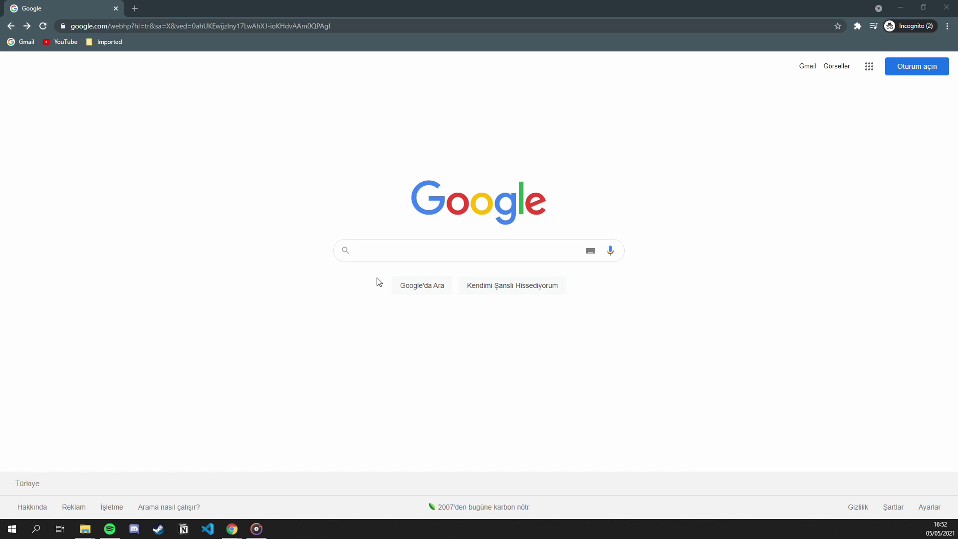
Search Google for testdisk and download testdisk-7.2-WIP.win.zip from the CGSecurity download page.
left_click(399, 252)
type("test")
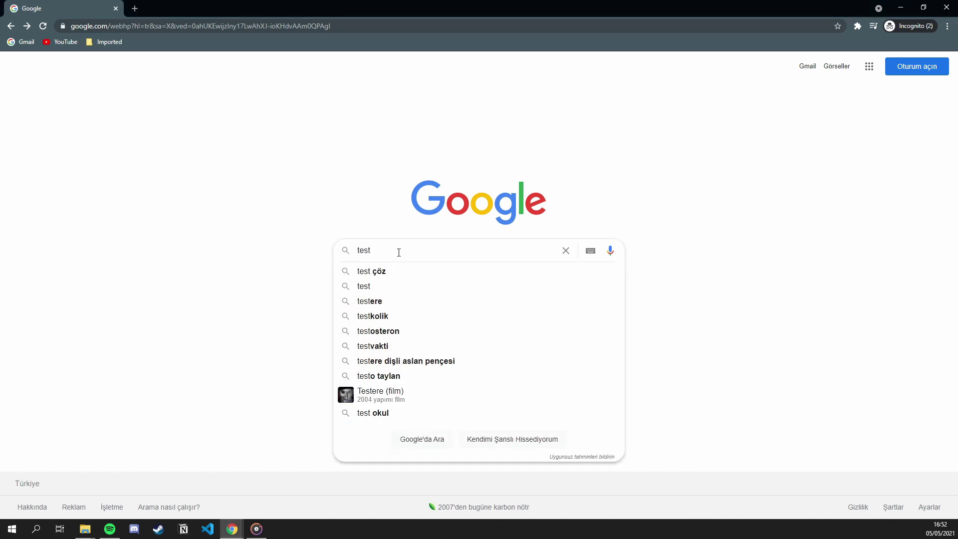
type("disk")
key("Return")
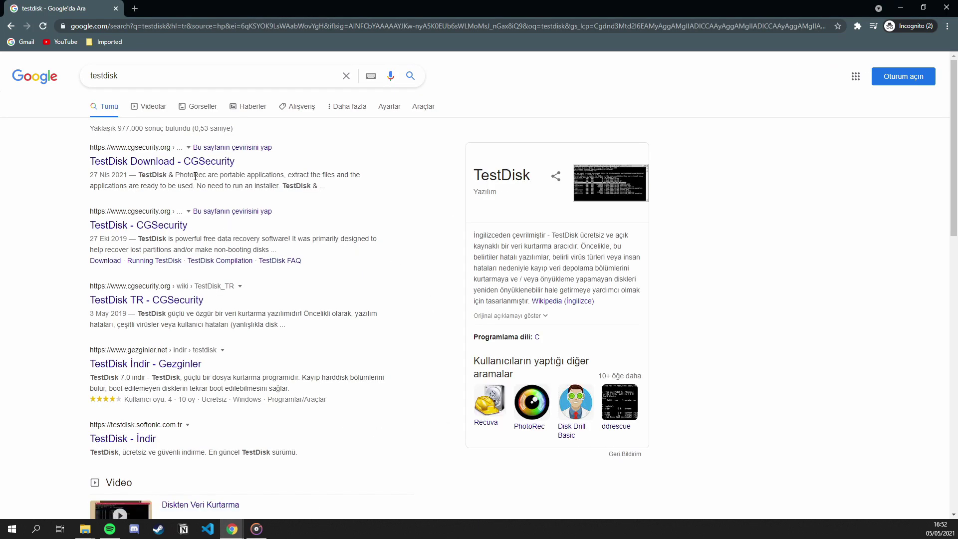
left_click(194, 162)
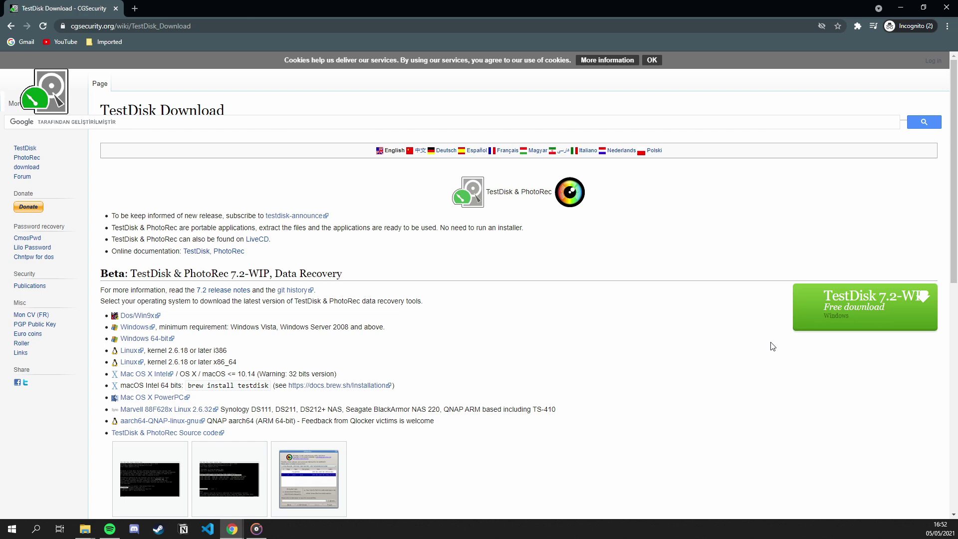
left_click(864, 322)
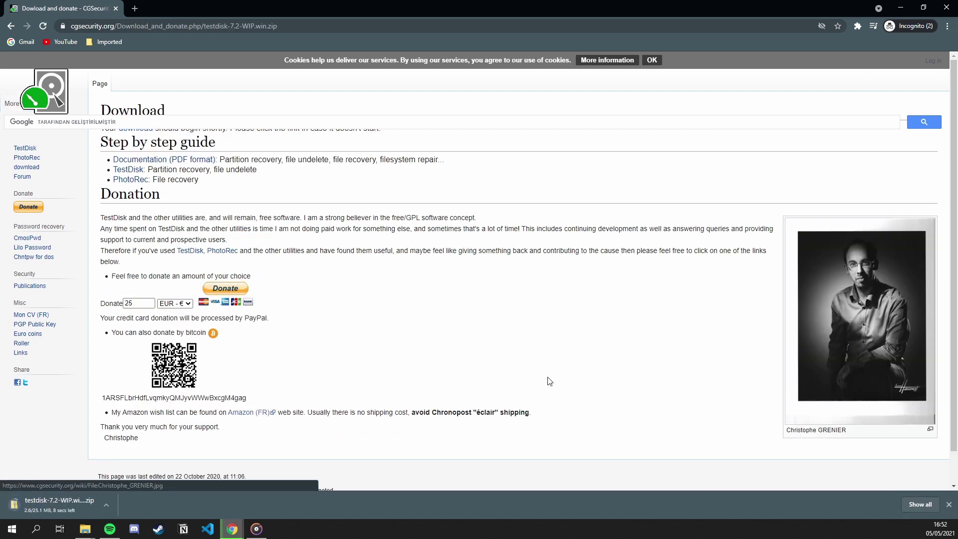
left_click_drag(283, 4, 654, 81)
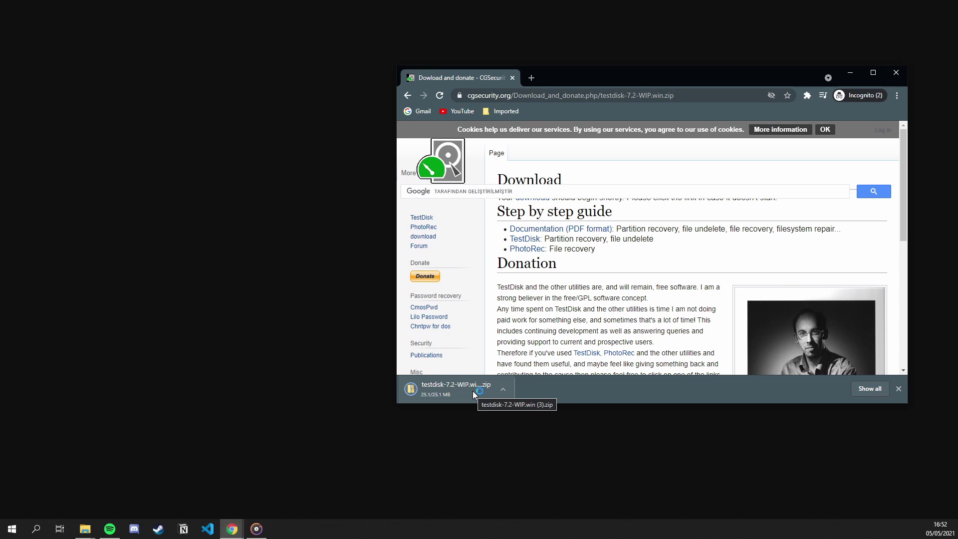
Move the TestDisk zip to the desktop and extract it there with 7-Zip Extract Here.
left_click_drag(472, 391, 254, 234)
right_click(252, 232)
mouse_move(221, 294)
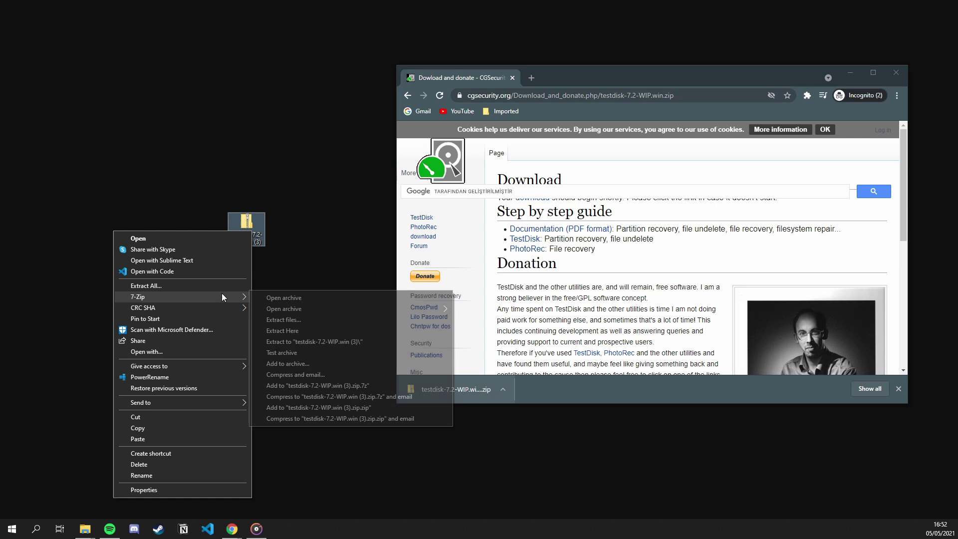
left_click(307, 331)
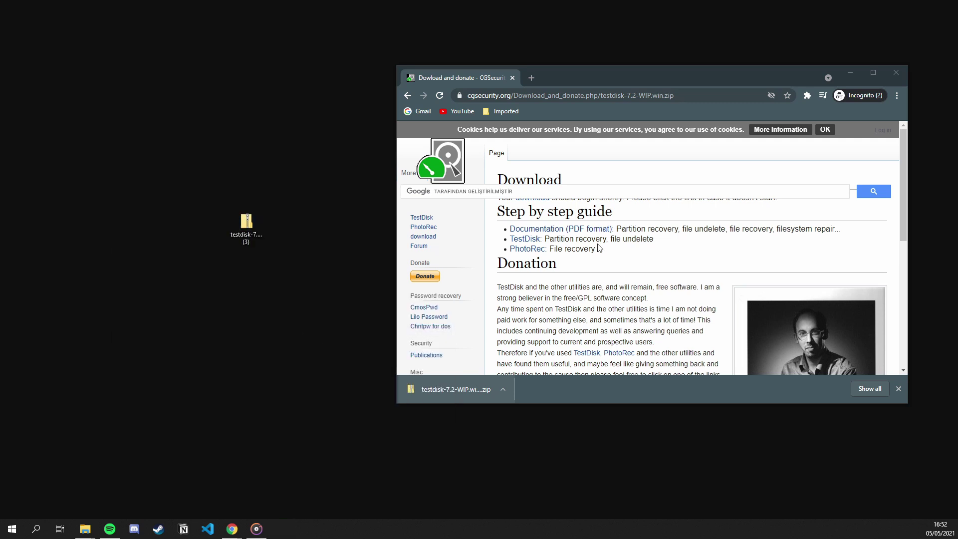
left_click(860, 74)
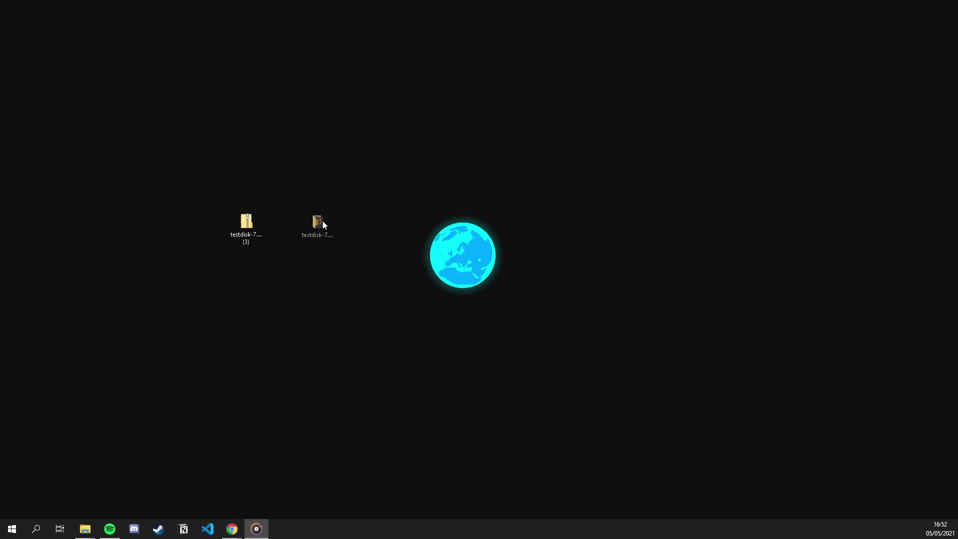
Open the testdisk-7.2-WIP folder and launch qphotorec_win.
left_click(316, 225)
double_click(318, 236)
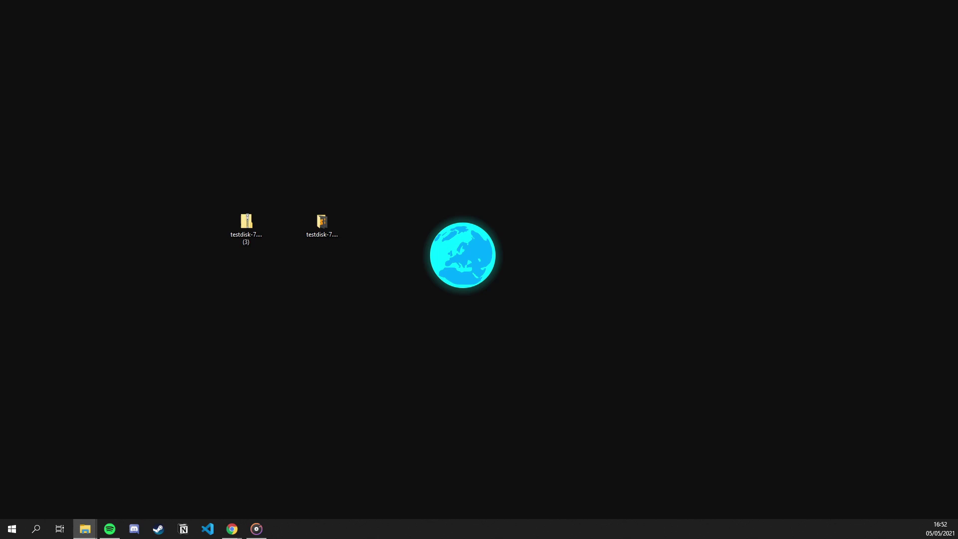
left_click_drag(544, 175, 653, 135)
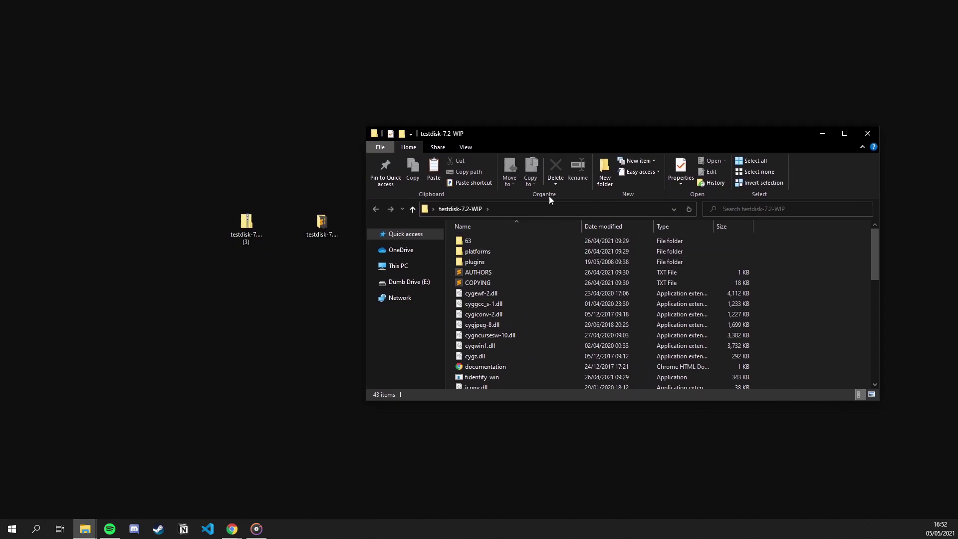
left_click_drag(526, 402, 525, 455)
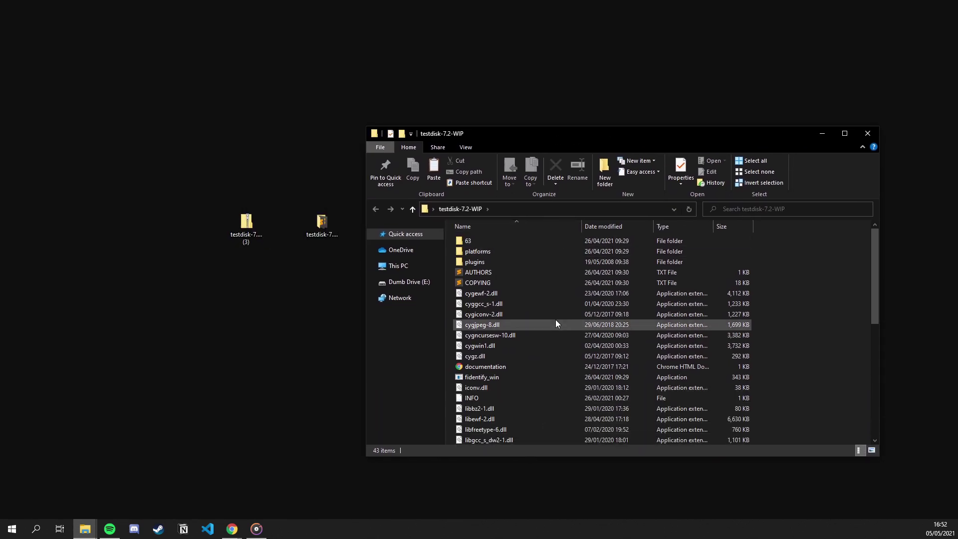
scroll(556, 322, "down", 3)
scroll(556, 324, "down", 4)
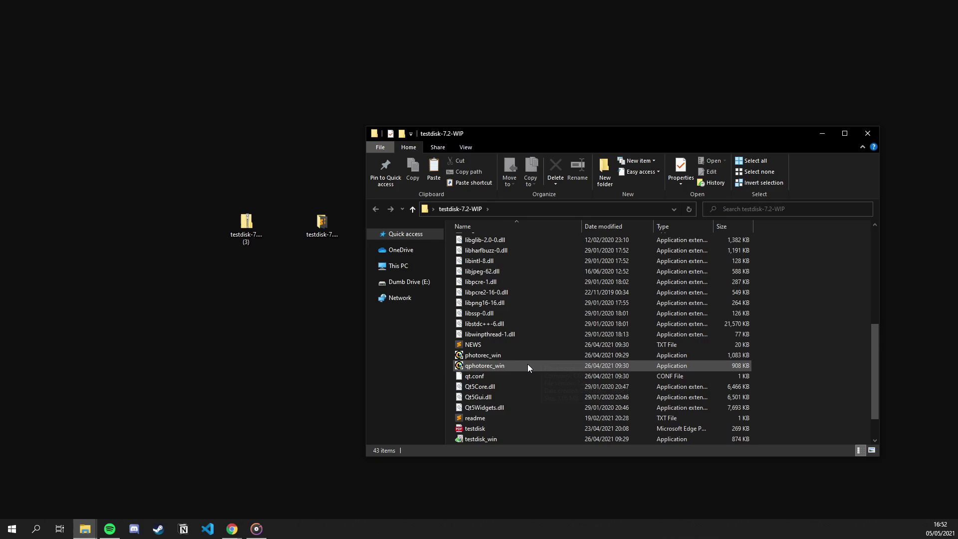
left_click(471, 366)
double_click(468, 367)
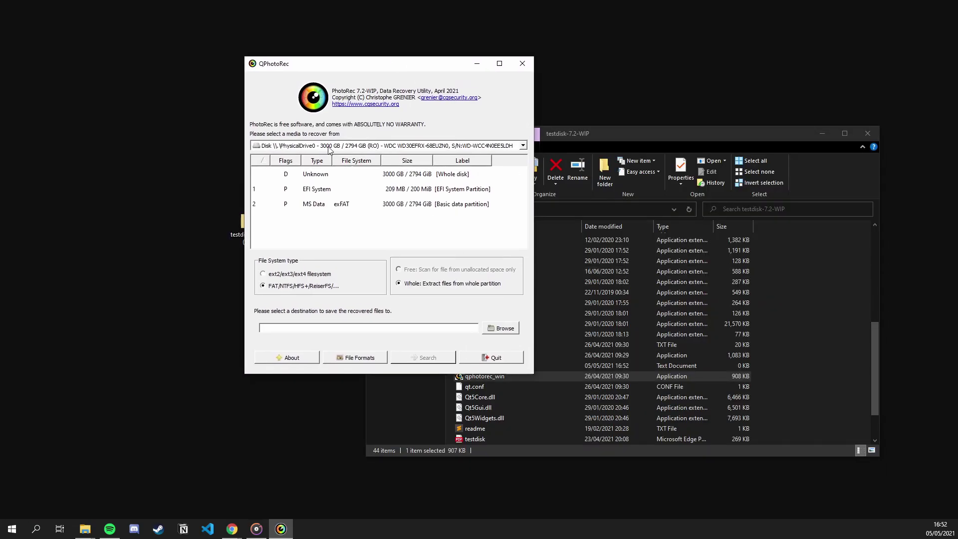
Select PhysicalDrive6, the 1993 MB USB Flash Disk, and its whole-disk 'No partition' entry.
left_click(328, 146)
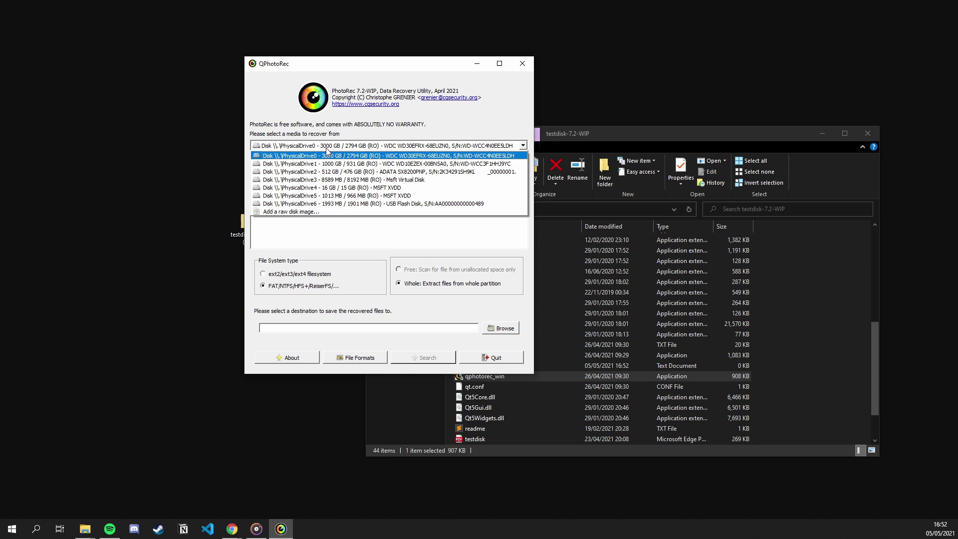
left_click(326, 150)
left_click(326, 147)
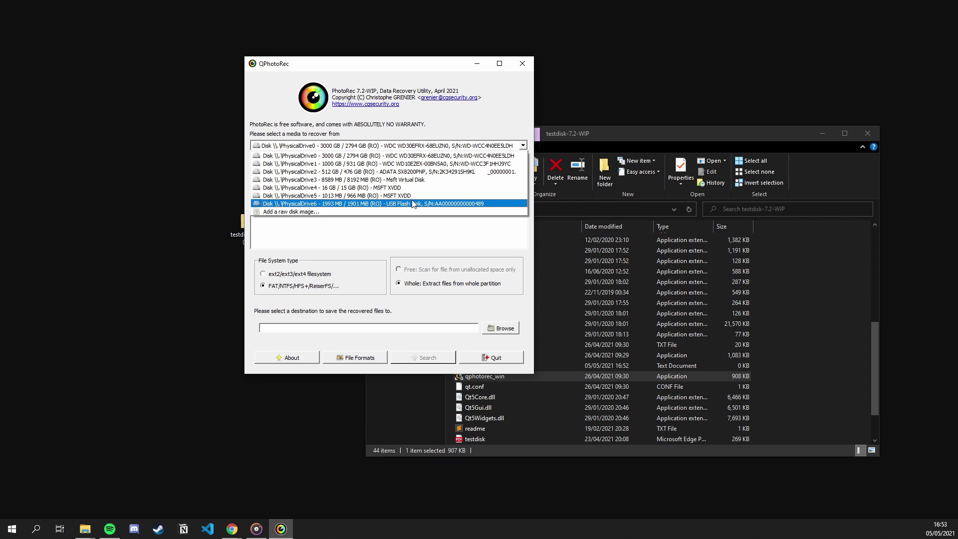
left_click(355, 204)
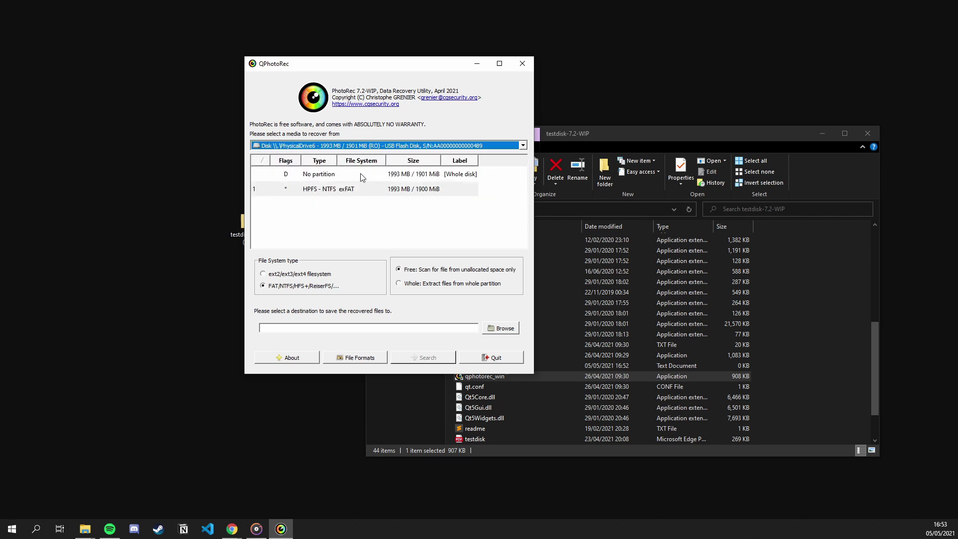
left_click(329, 175)
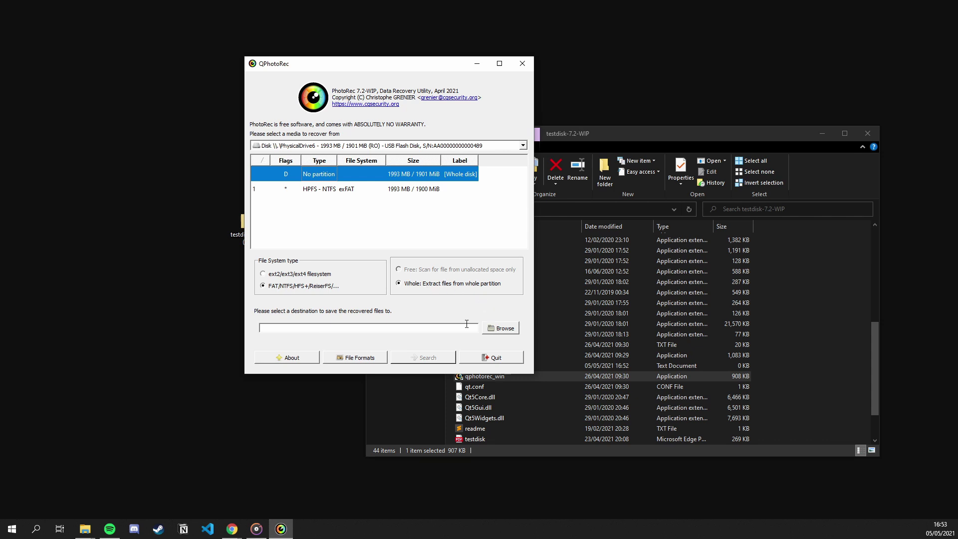
left_click(158, 245)
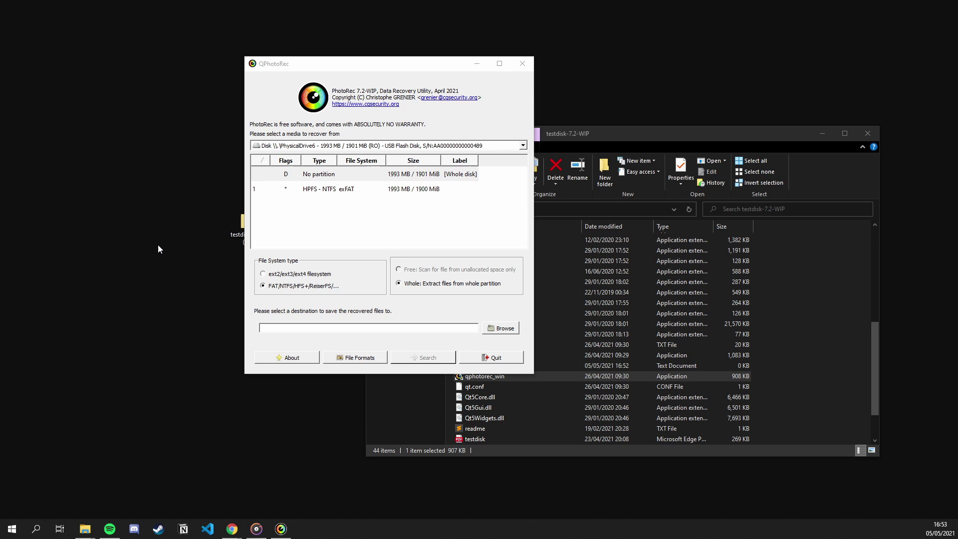
Create a new folder named Recovered on the desktop.
right_click(158, 245)
mouse_move(88, 362)
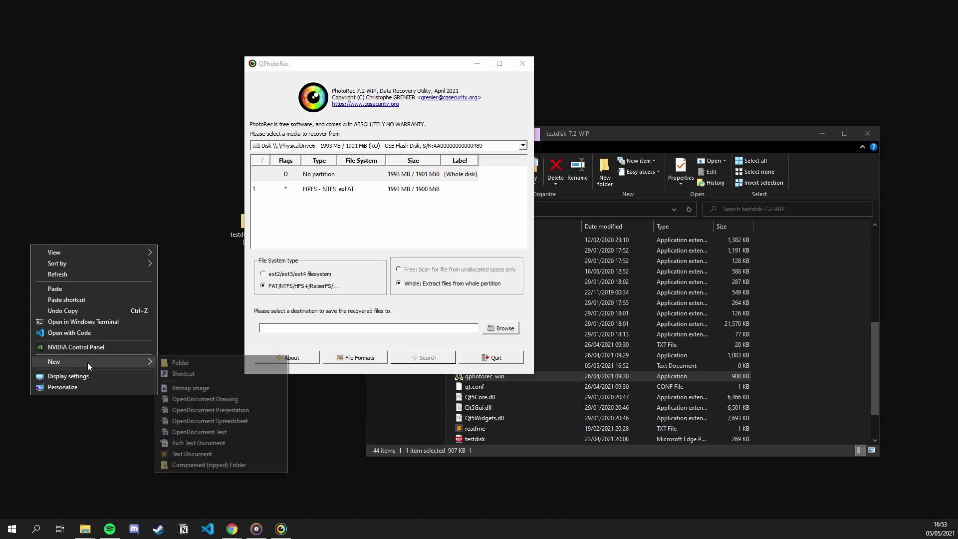
left_click(163, 366)
type("Reco")
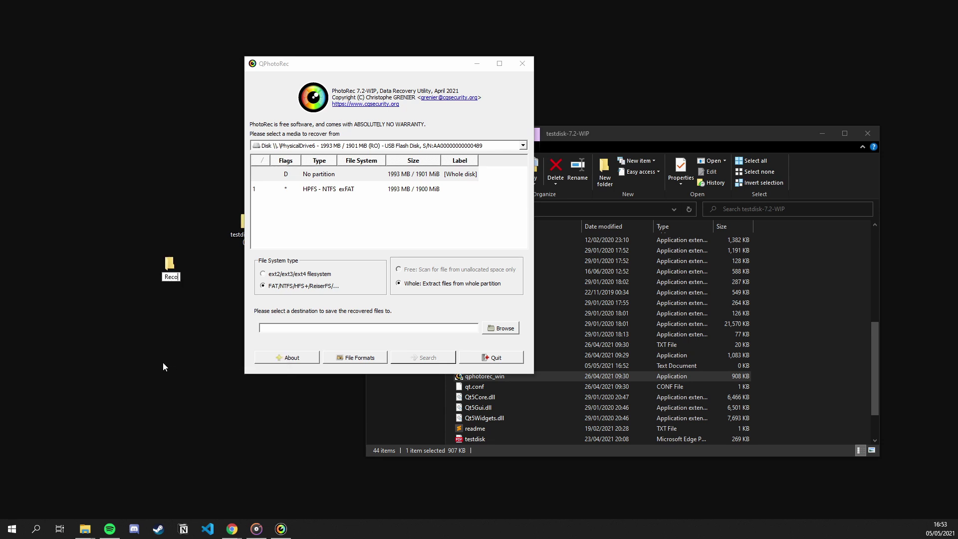
type("vered")
key("Return")
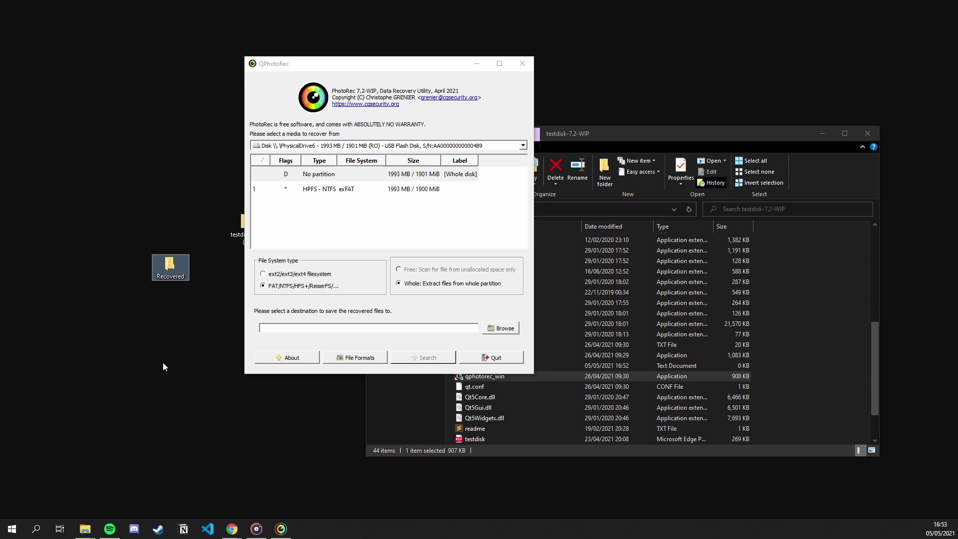
Set QPhotoRec's destination to Desktop > Recovered.
left_click(516, 330)
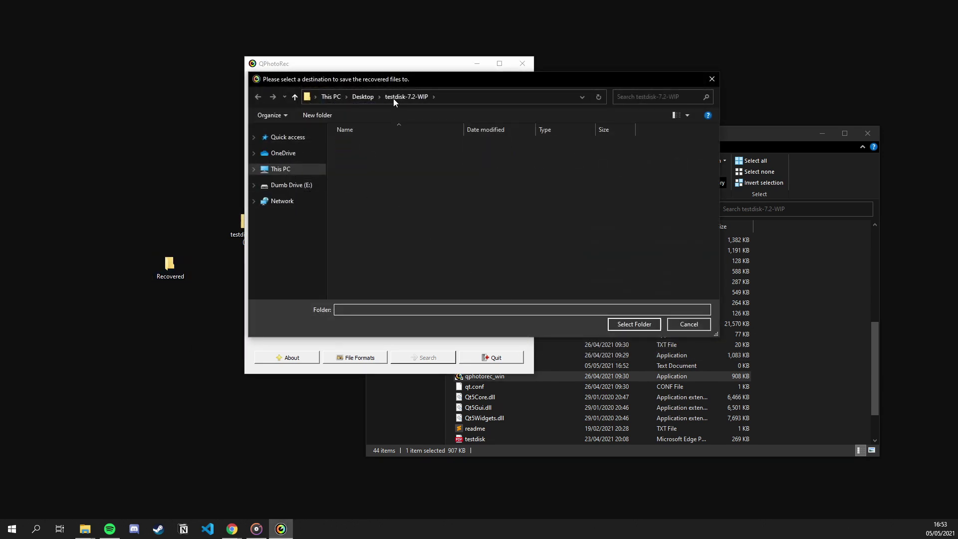
left_click(363, 96)
double_click(347, 132)
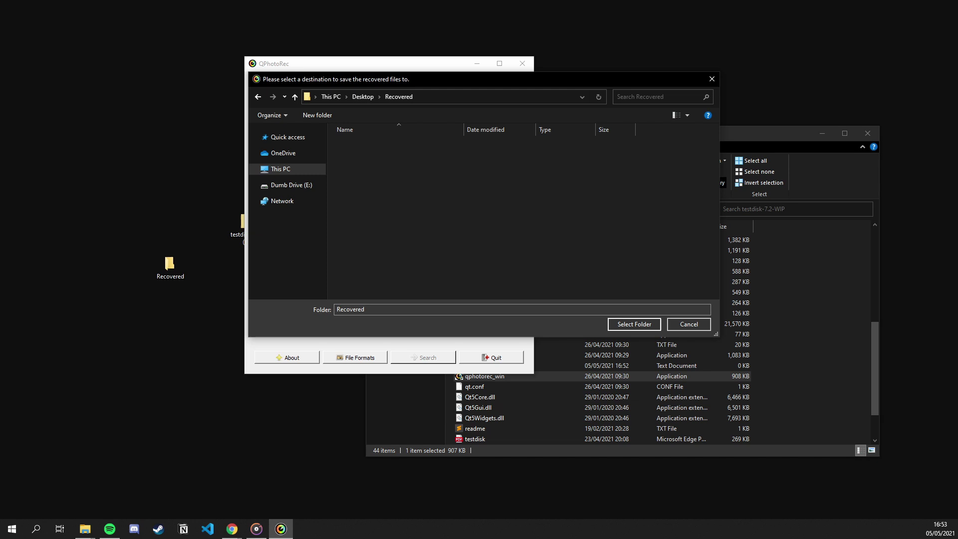
left_click(634, 324)
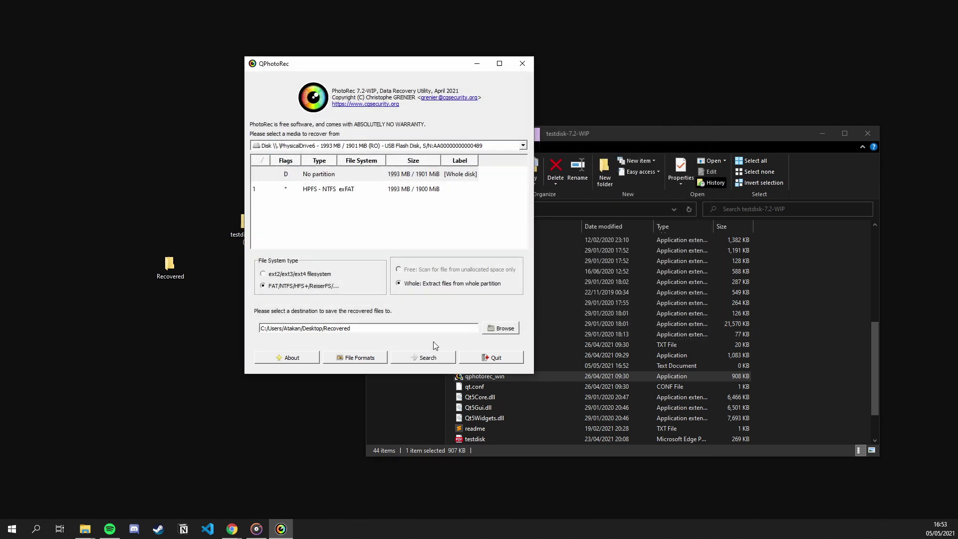
Open the File Formats list and tick the jpg JPG picture format.
left_click(375, 359)
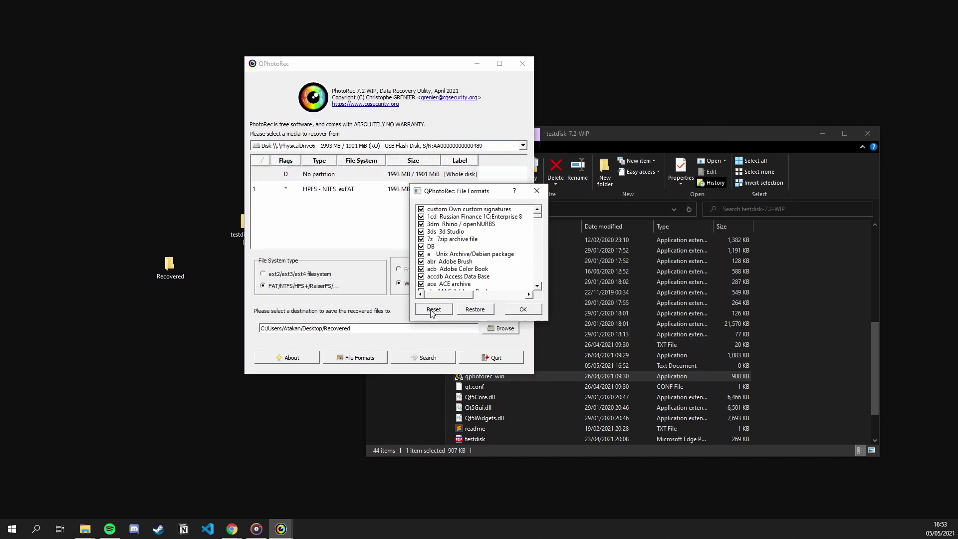
scroll(478, 264, "down", 15)
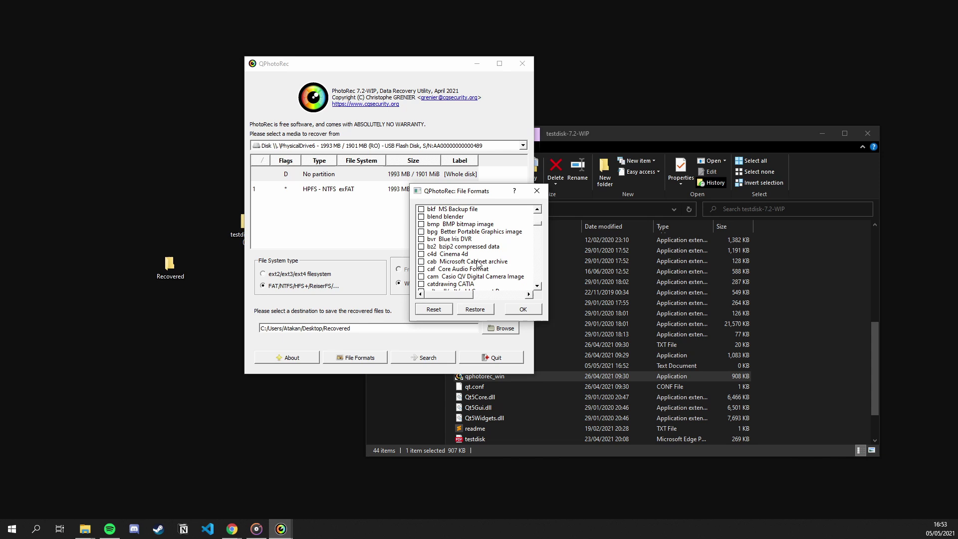
scroll(478, 263, "down", 15)
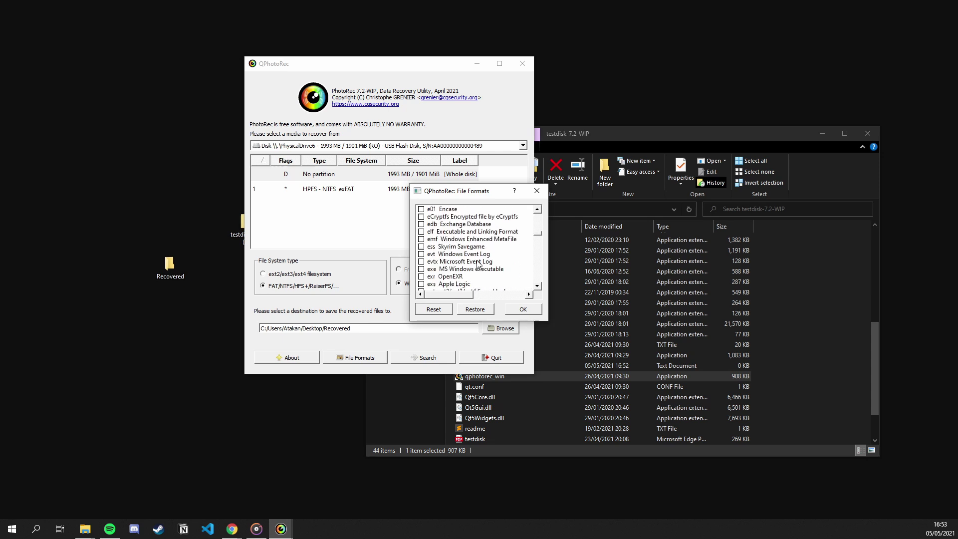
scroll(478, 263, "down", 10)
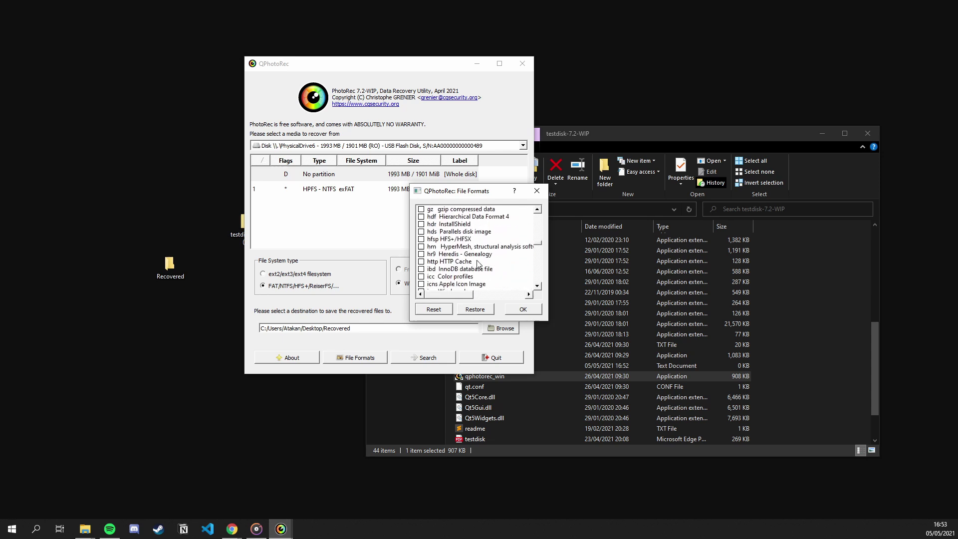
scroll(479, 263, "down", 5)
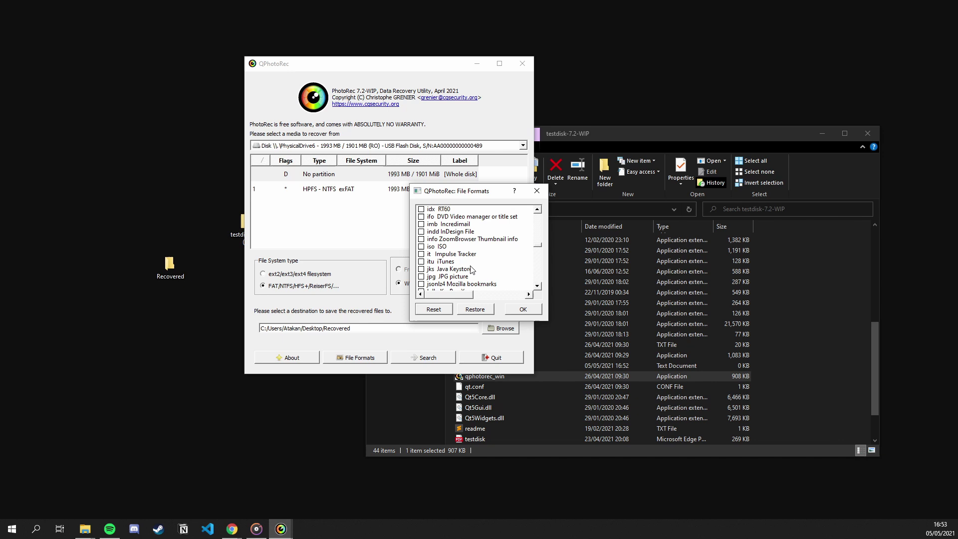
left_click(458, 278)
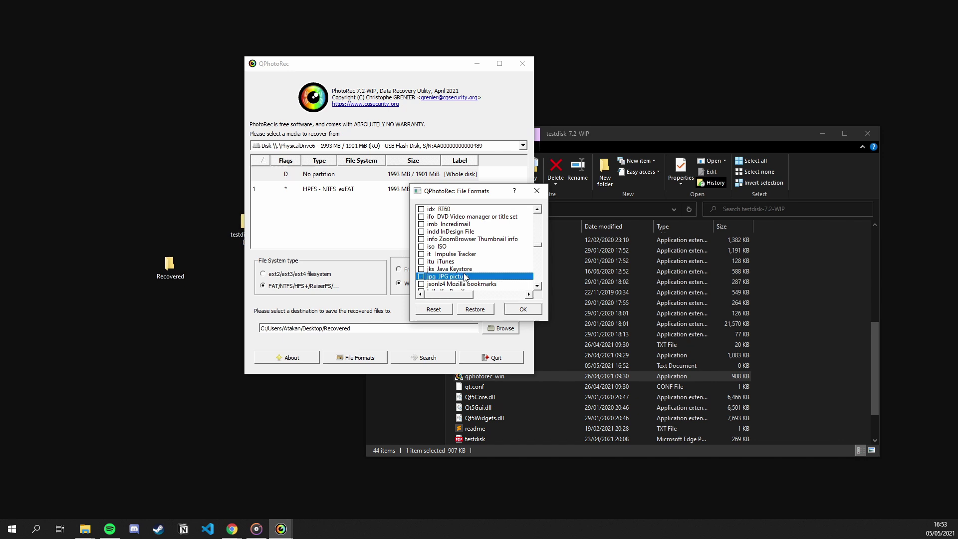
left_click(420, 277)
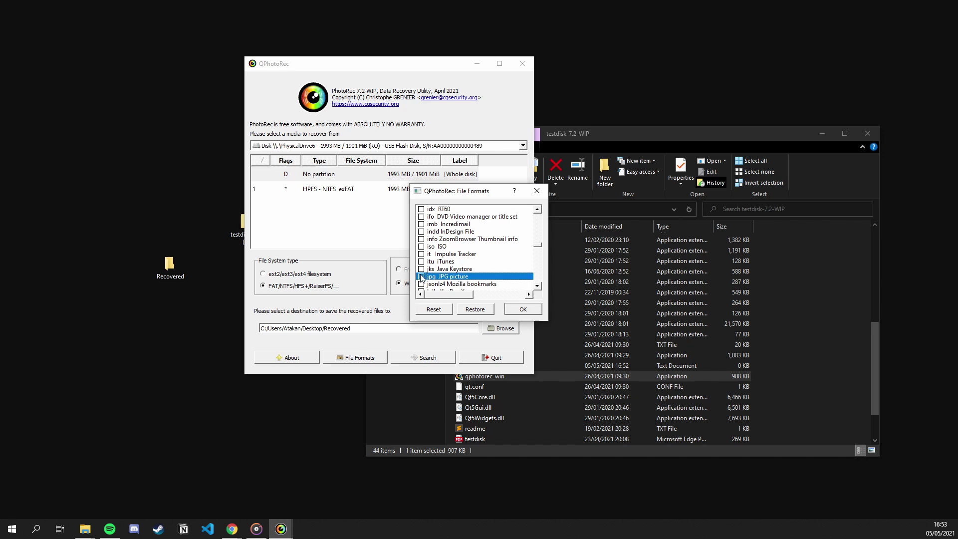
scroll(490, 268, "down", 2)
left_click(479, 269)
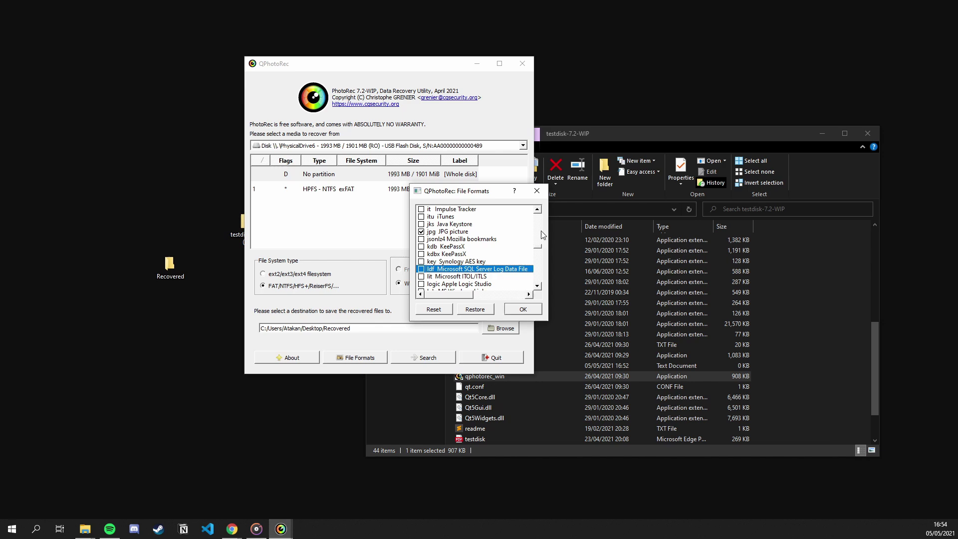
Clear every file format, then tick only jpg JPG picture.
left_click(822, 133)
left_click(822, 132)
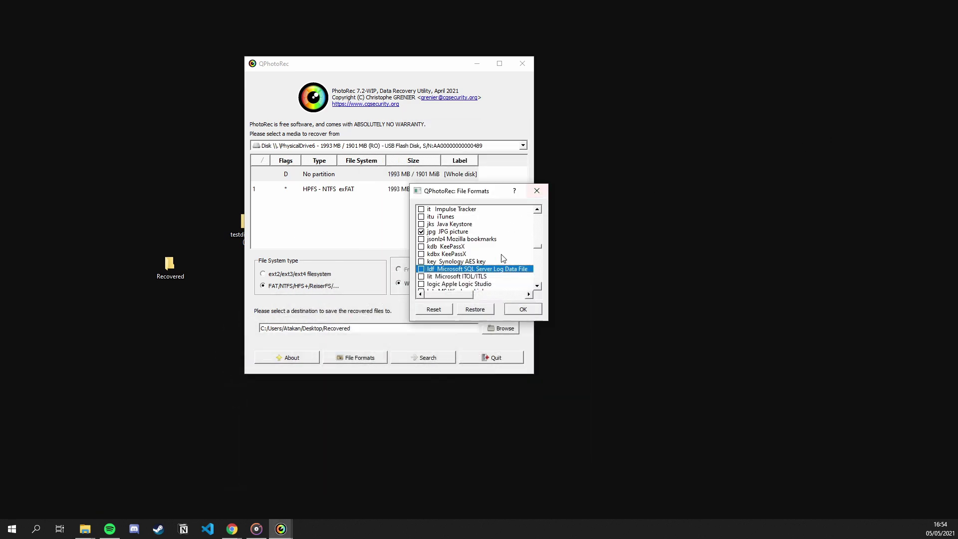
left_click(470, 310)
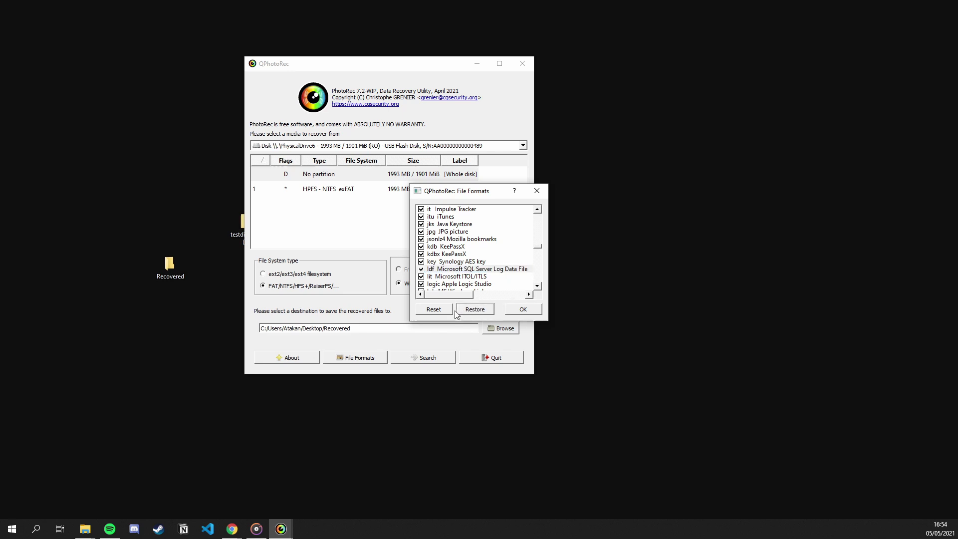
left_click(434, 311)
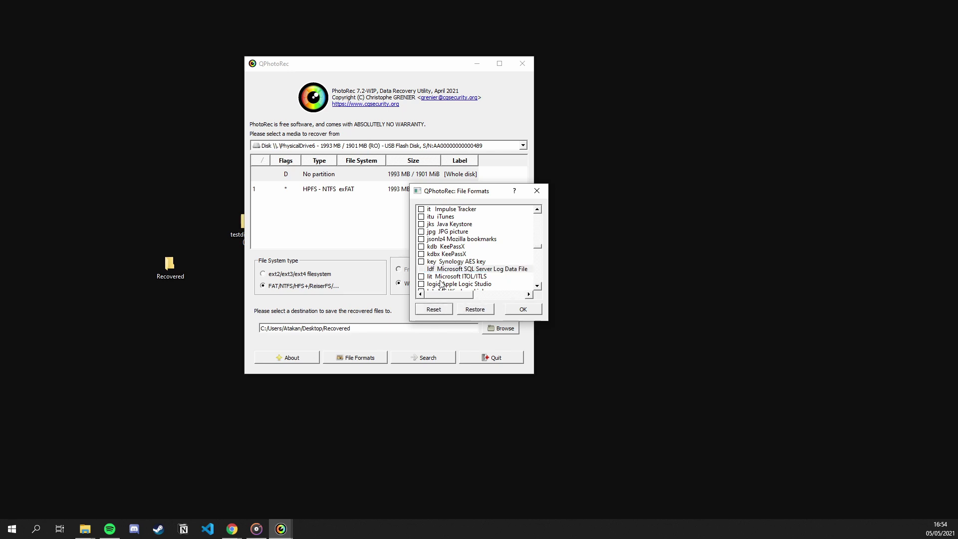
left_click(421, 231)
Confirm the jpg-only choice and scan the USB disk until one jpg is recovered, then close QPhotoRec.
left_click(522, 309)
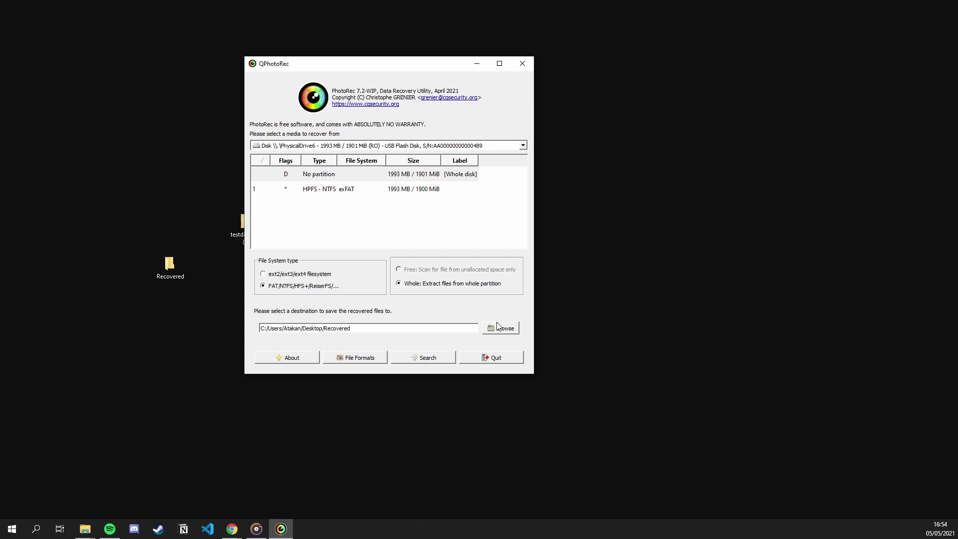
left_click(421, 358)
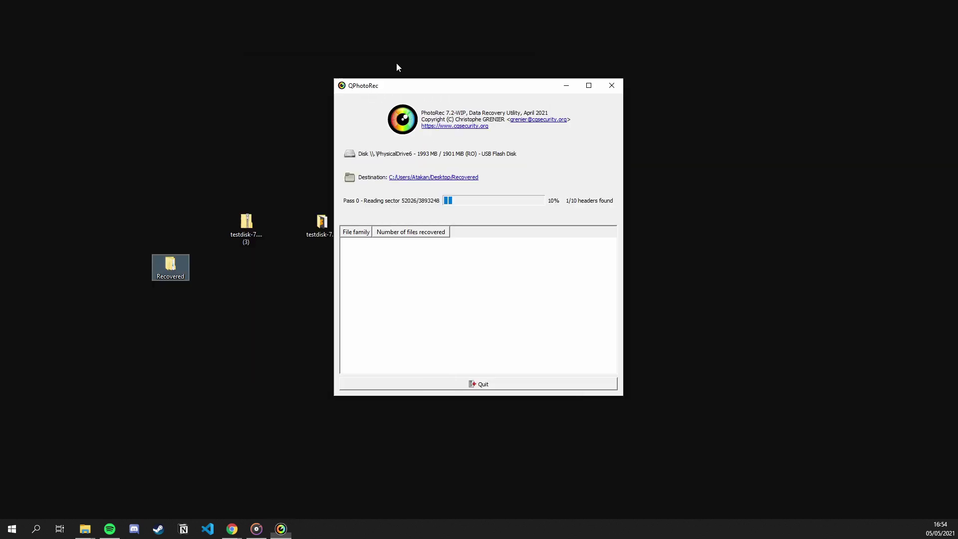
left_click_drag(453, 95, 544, 116)
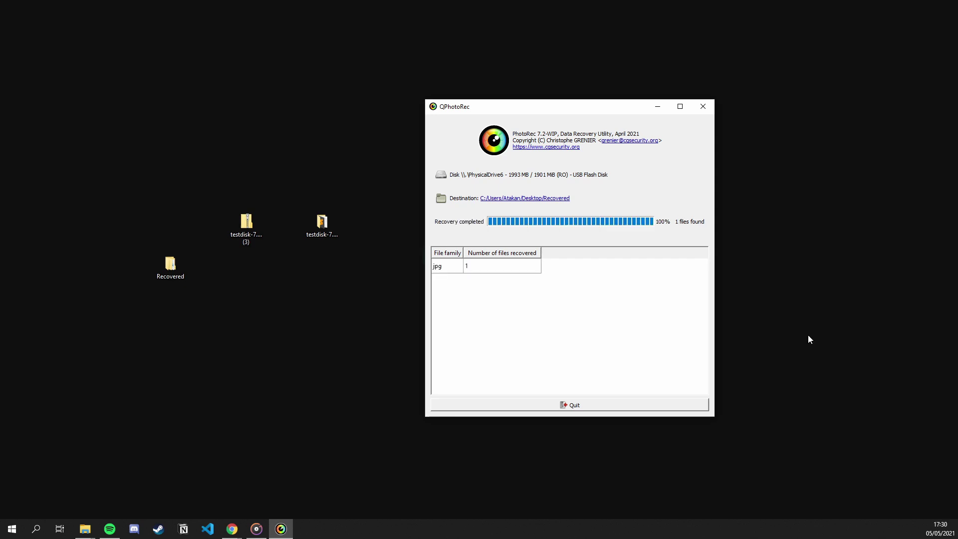
left_click(493, 266)
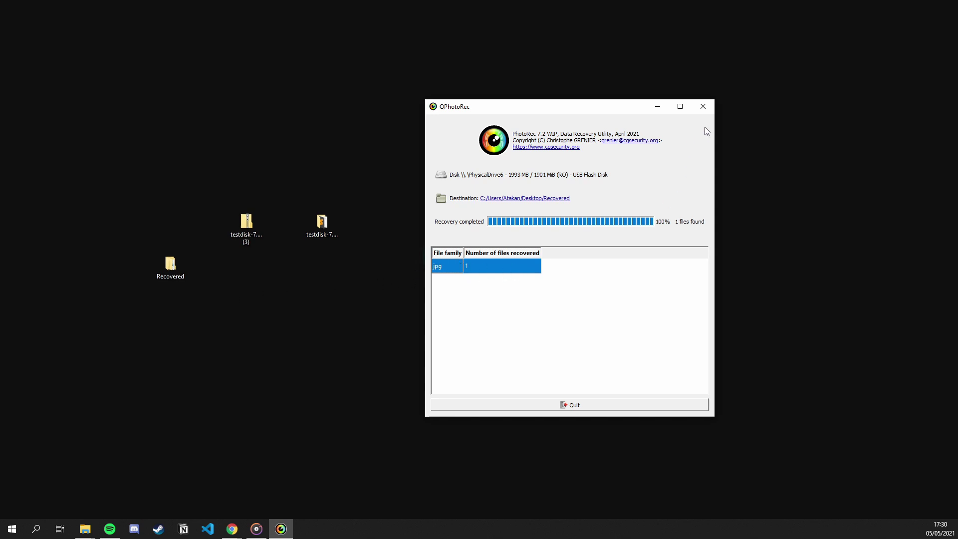
left_click(704, 107)
Open f0001056 from Recovered > recup_dir.1 to confirm the forest photo, then close the viewer and folder.
left_click_drag(177, 272, 177, 313)
double_click(170, 307)
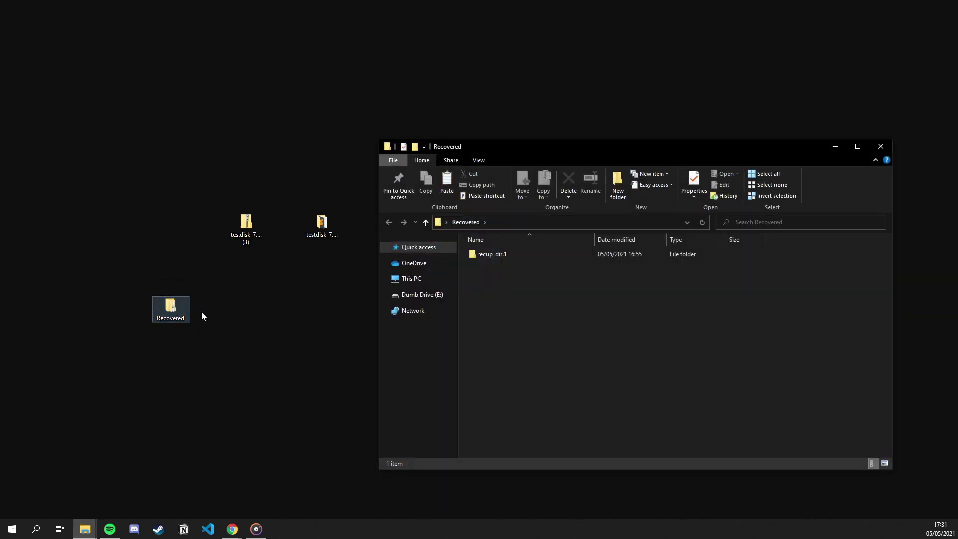
double_click(486, 256)
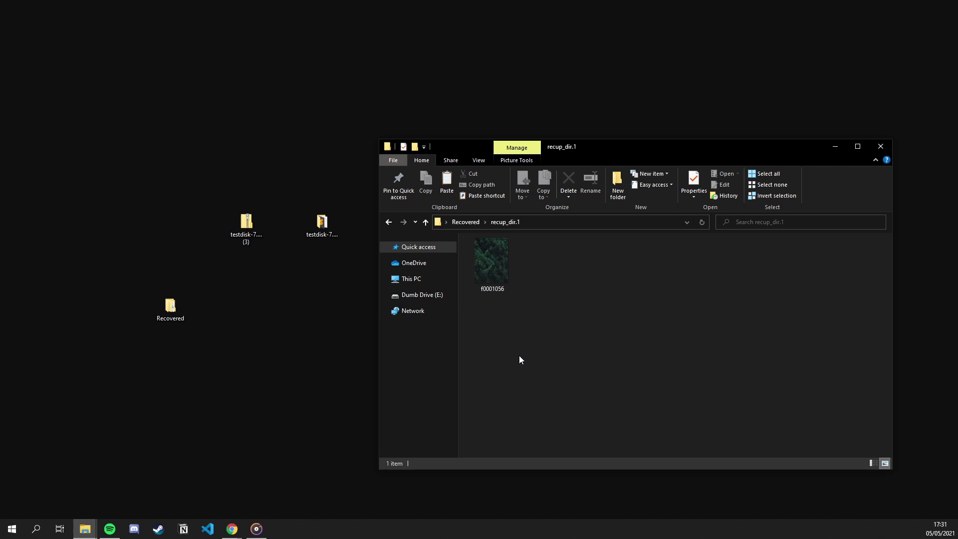
left_click(498, 261)
double_click(499, 261)
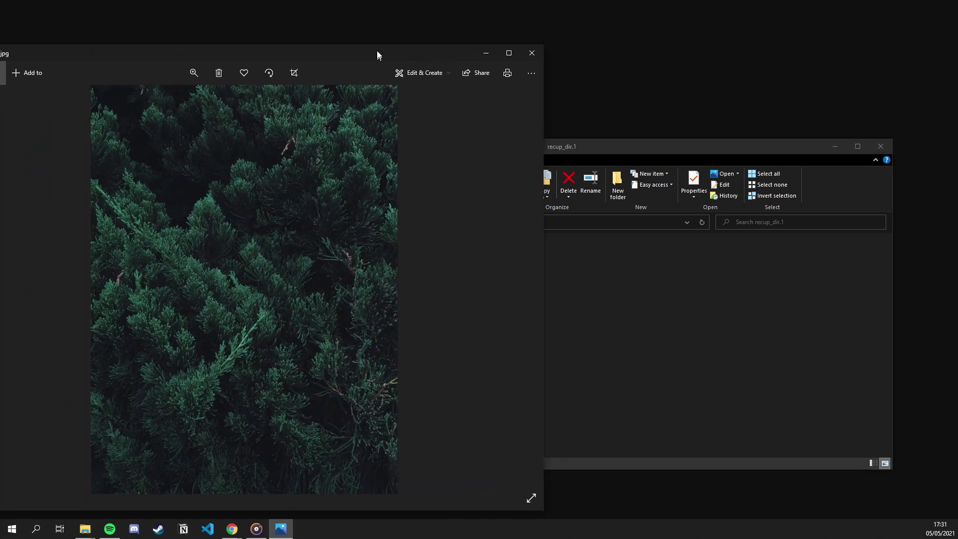
left_click_drag(376, 50, 392, 35)
left_click(548, 36)
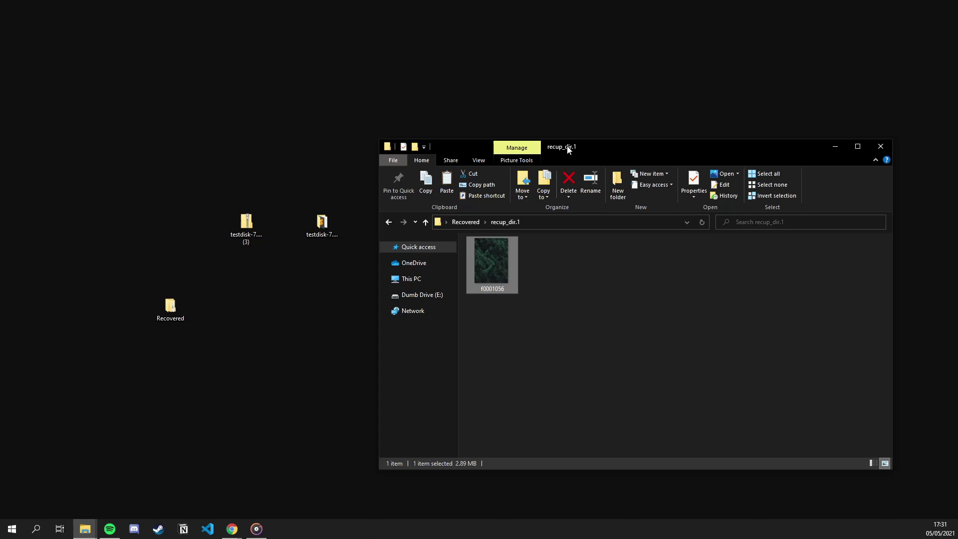
left_click(882, 146)
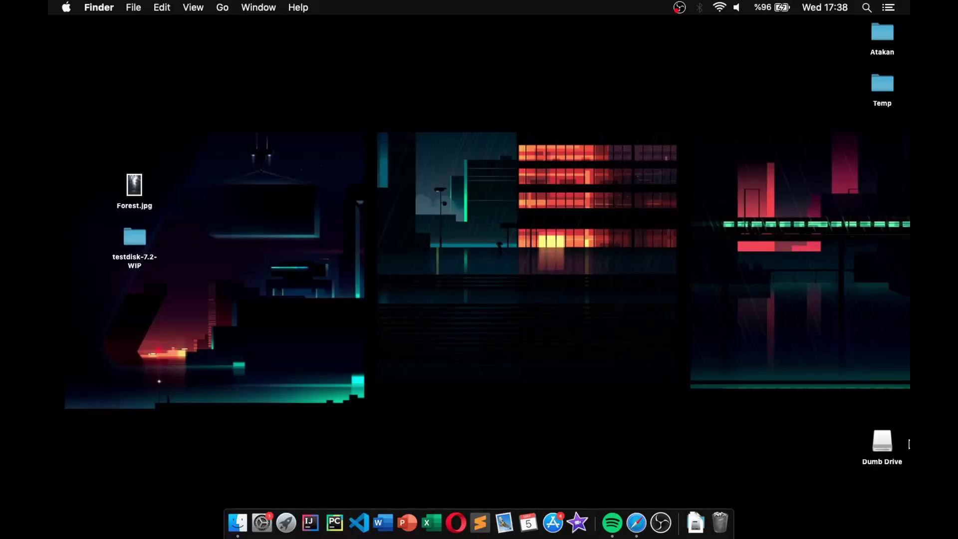
Copy Forest.jpg onto Dumb Drive, move it to the Trash, and close the drive window.
double_click(889, 439)
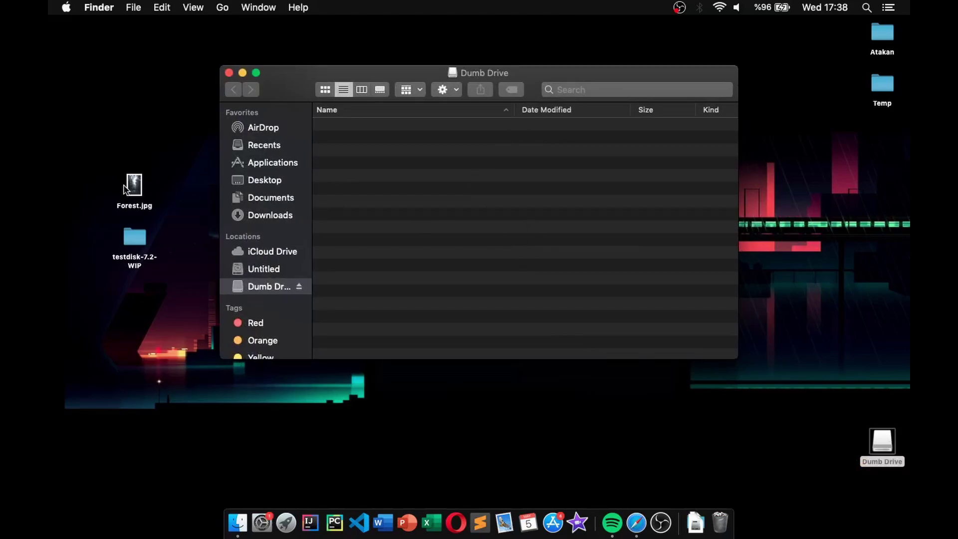
left_click_drag(129, 189, 414, 214)
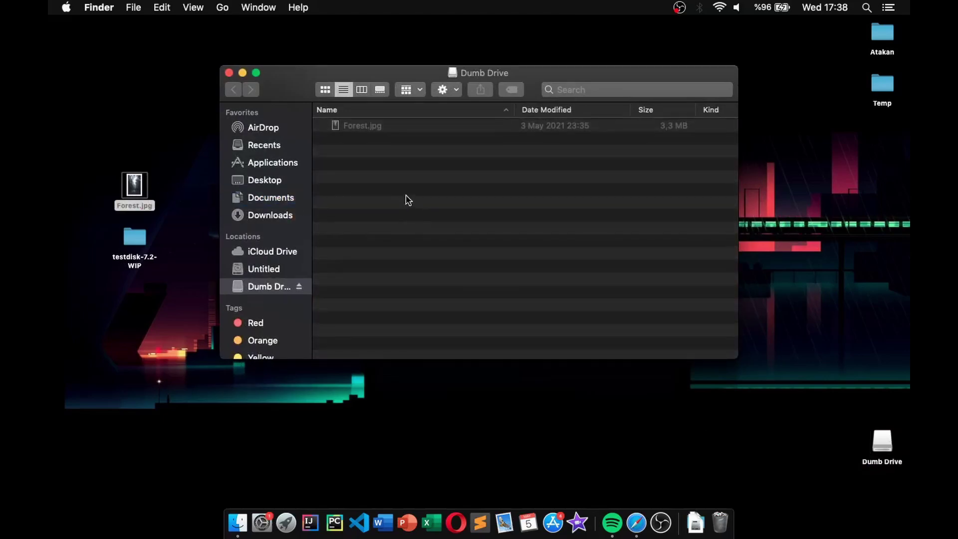
left_click_drag(369, 130, 721, 522)
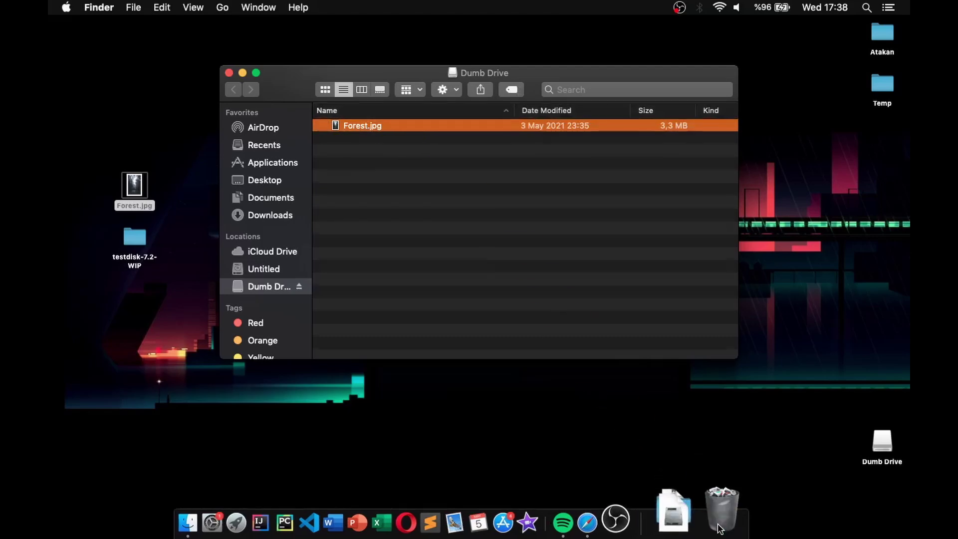
left_click(229, 73)
Look over the TestDisk download page in the next space, then return to the desktop.
left_click(315, 141)
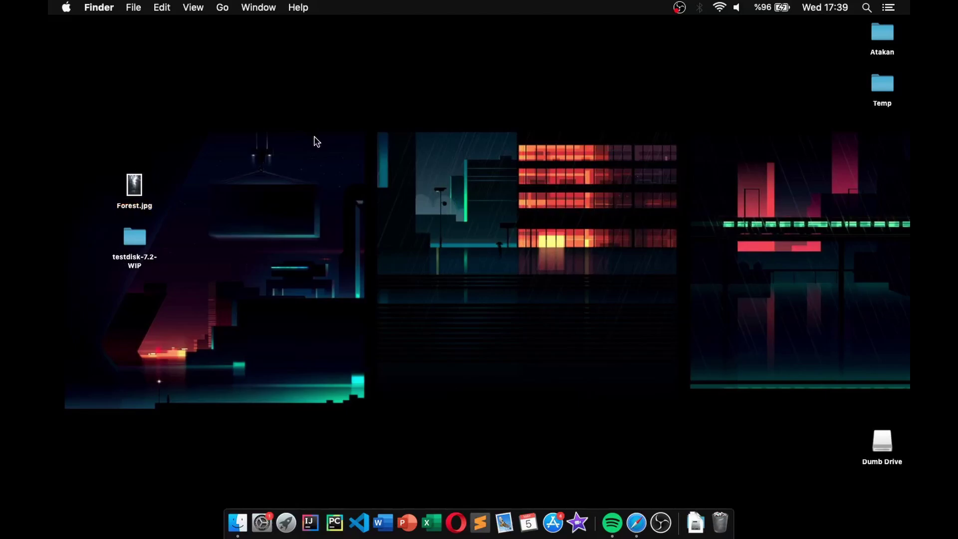
key("ctrl+Right")
scroll(424, 250, "down", 2)
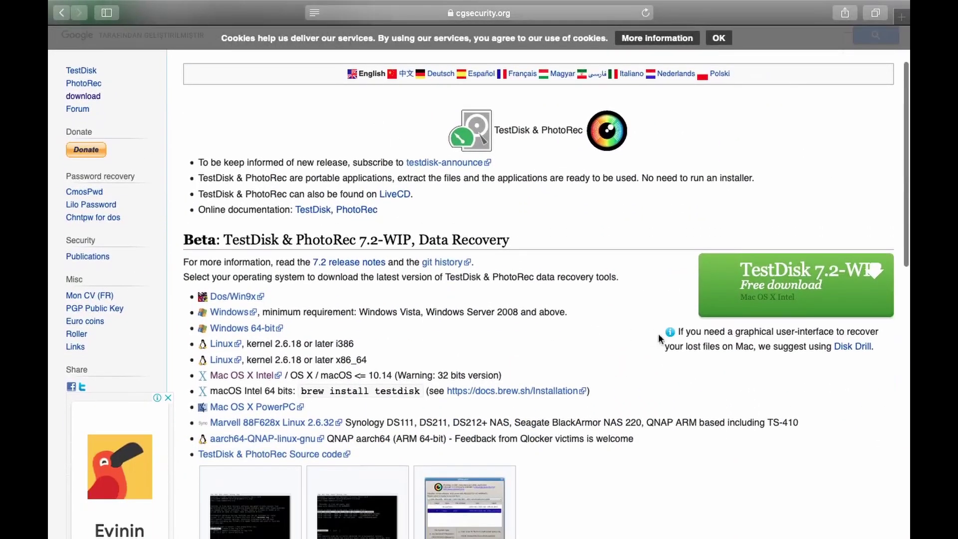
key("ctrl+Left")
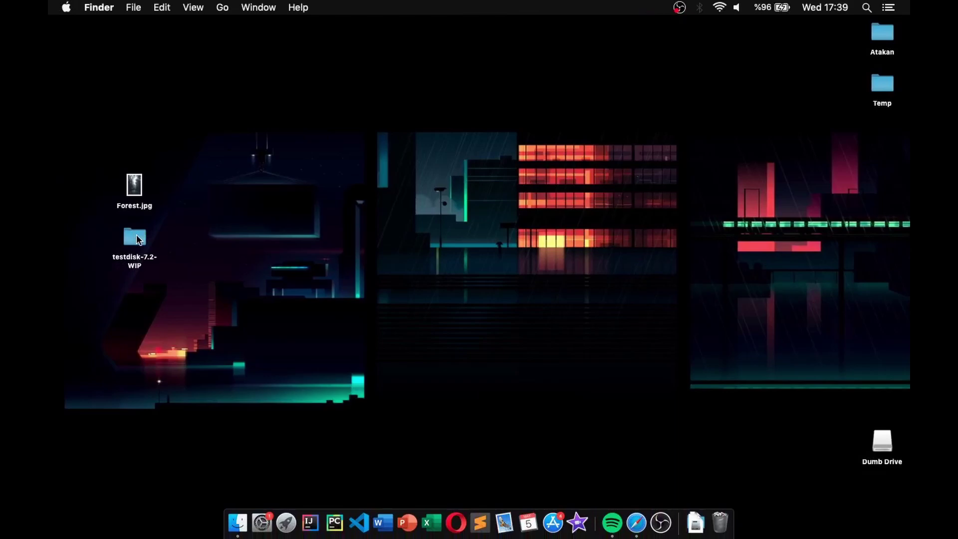
Open the testdisk-7.2-WIP folder on the desktop.
left_click(137, 239)
double_click(137, 238)
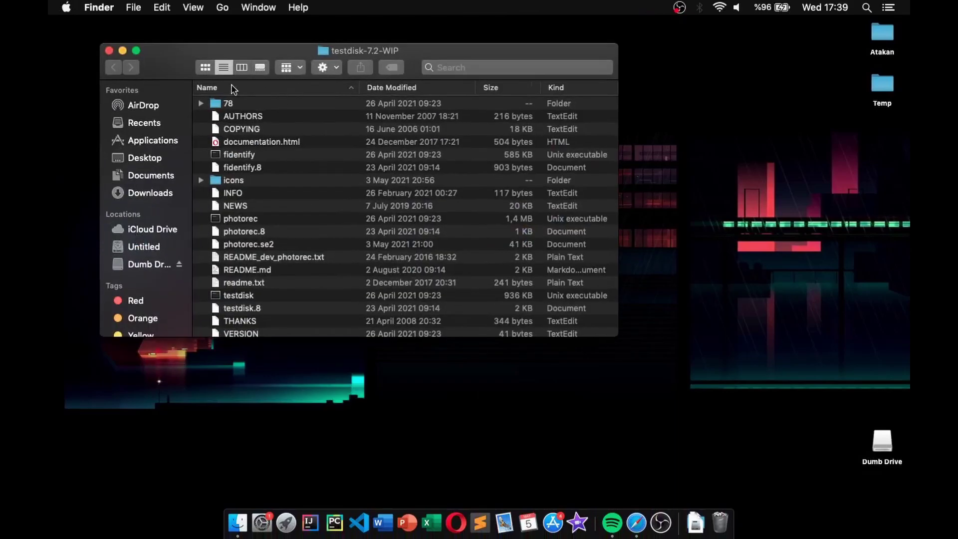
left_click_drag(175, 56, 276, 54)
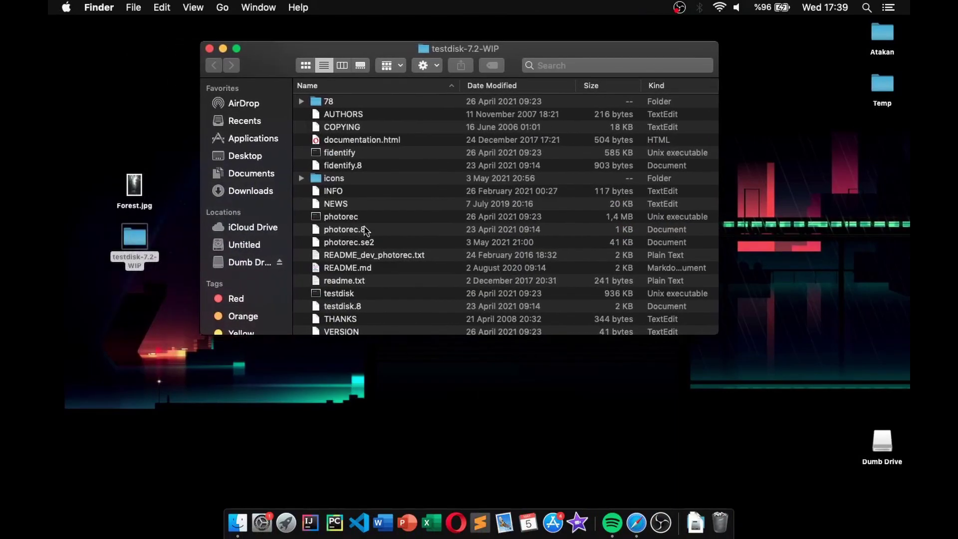
Copy "photorec" as Pathname from its Option context menu, then bring up Spotlight.
left_click(369, 218)
right_click(370, 218)
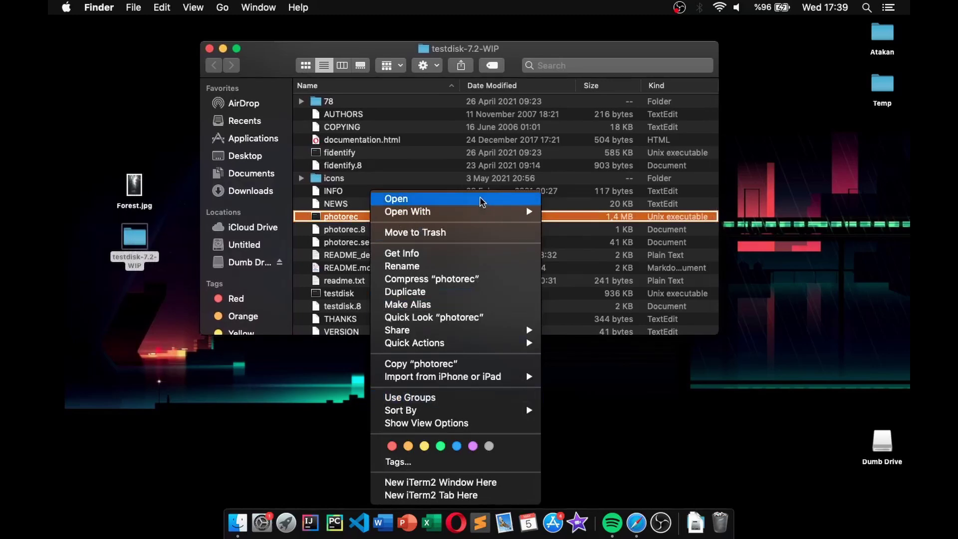
key("alt")
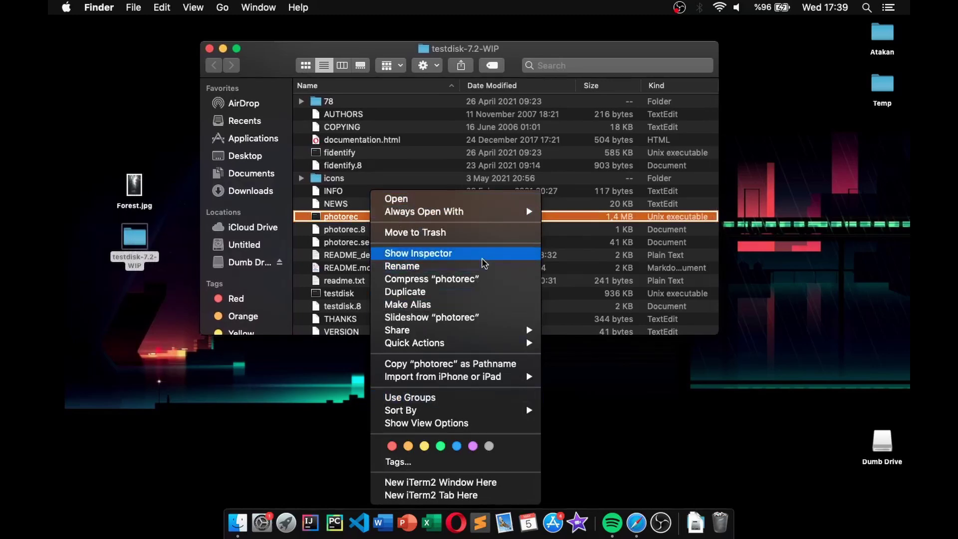
key("alt")
key("alt")
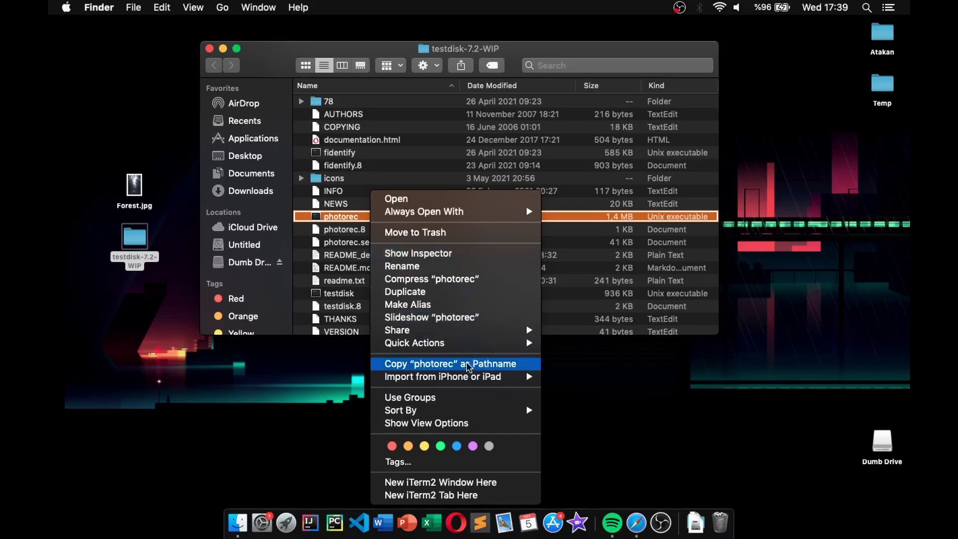
key("alt")
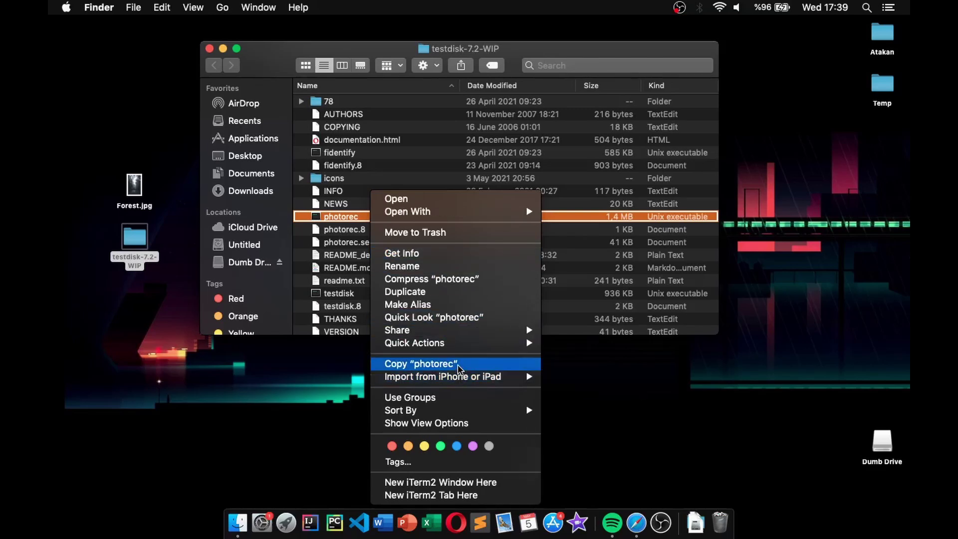
key("alt")
left_click(487, 365)
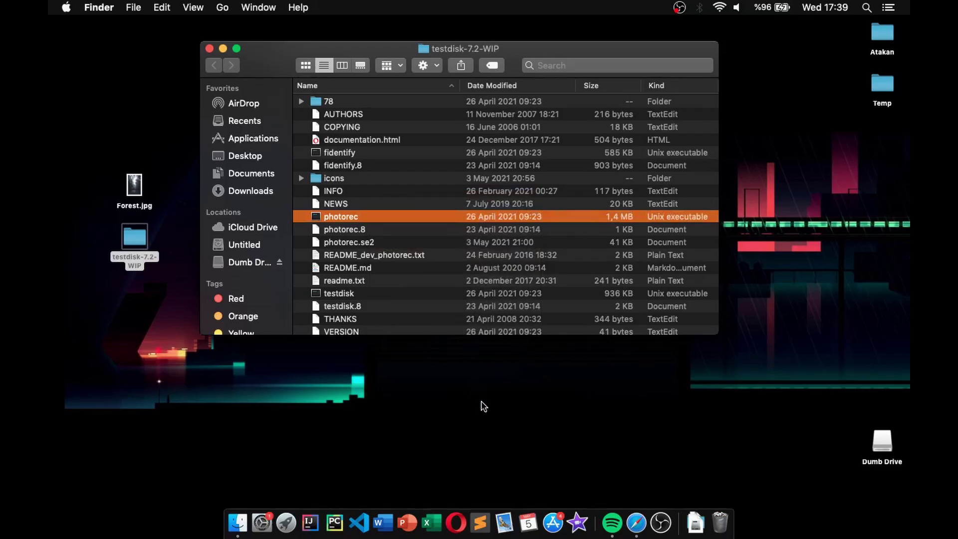
key("super+space")
Launch Terminal, clear the screen, and enlarge the text.
type("termin")
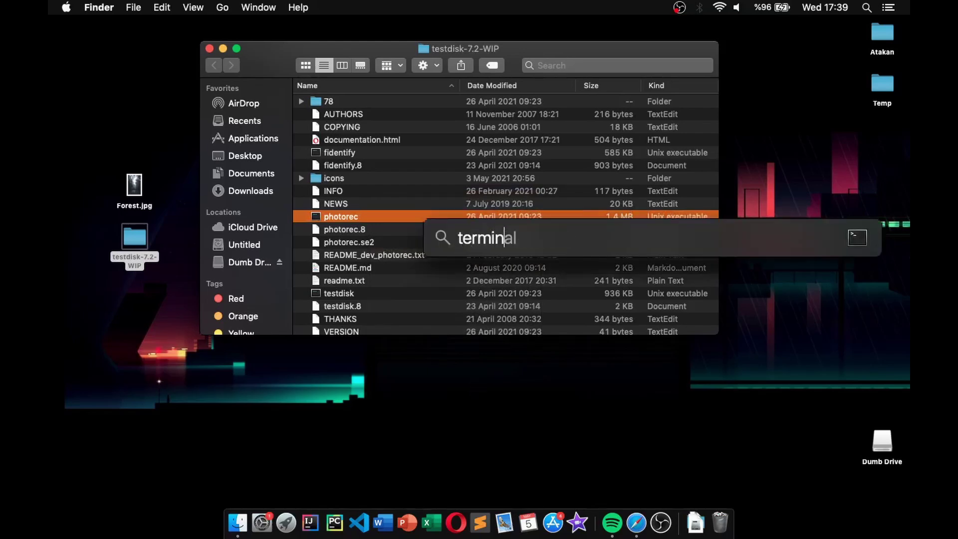
key("Return")
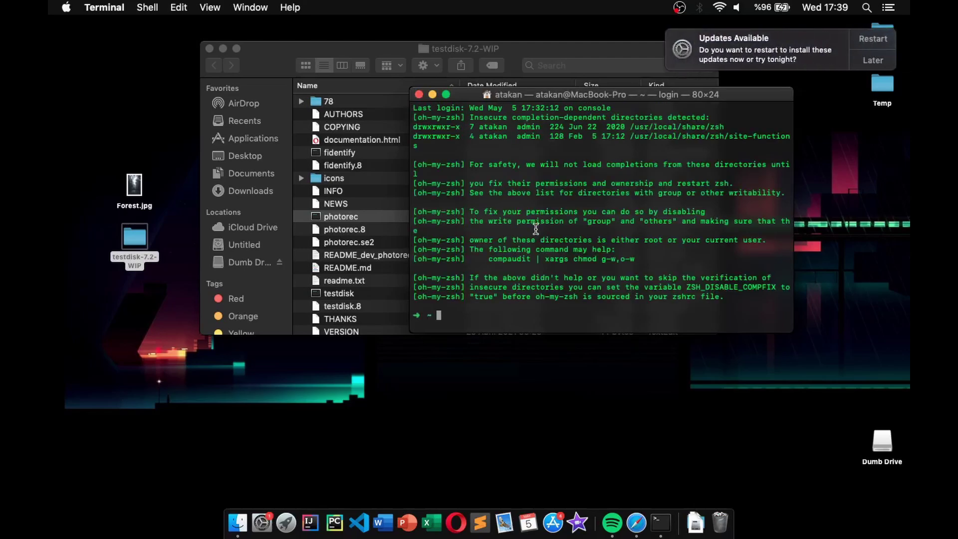
type("l")
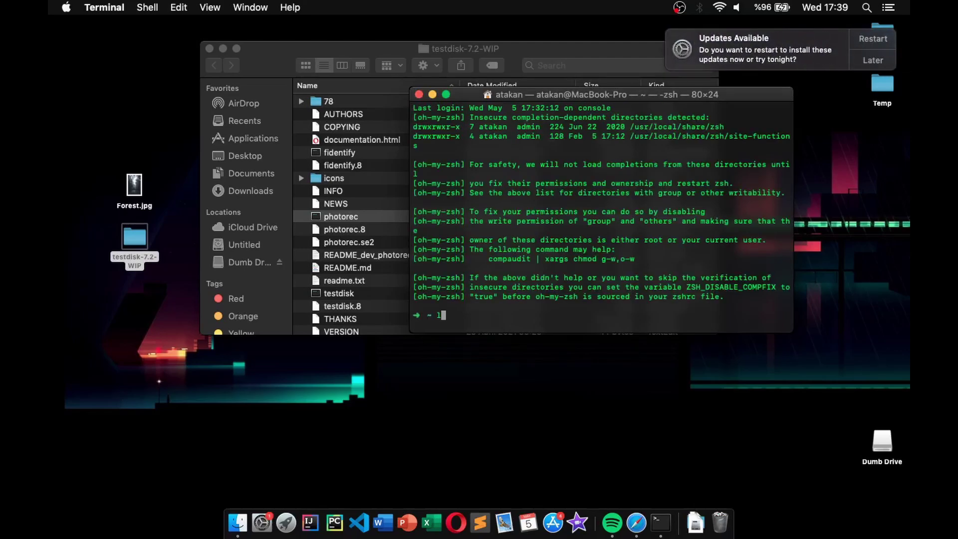
key("BackSpace")
key("ctrl+l")
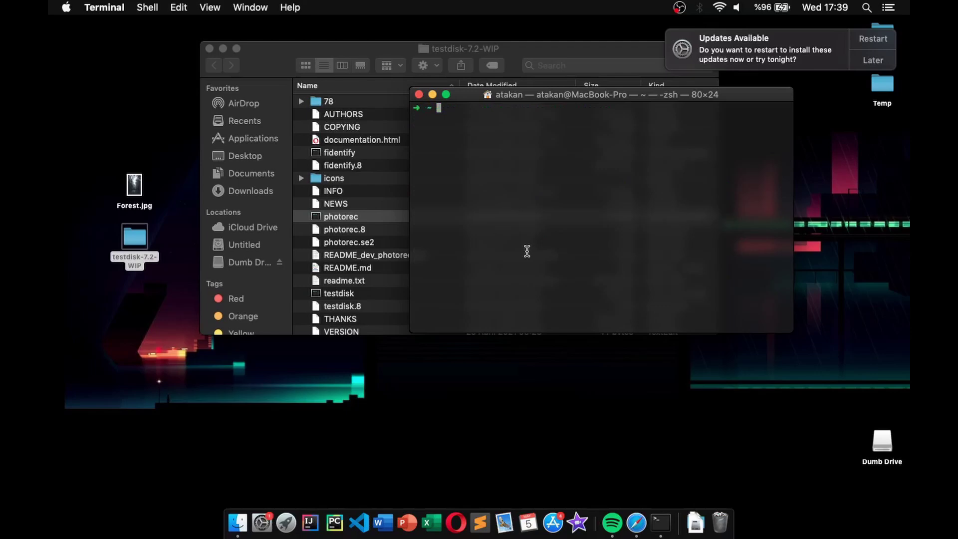
key("super+plus")
key("super+plus")
key("super+plus")
key("super+plus")
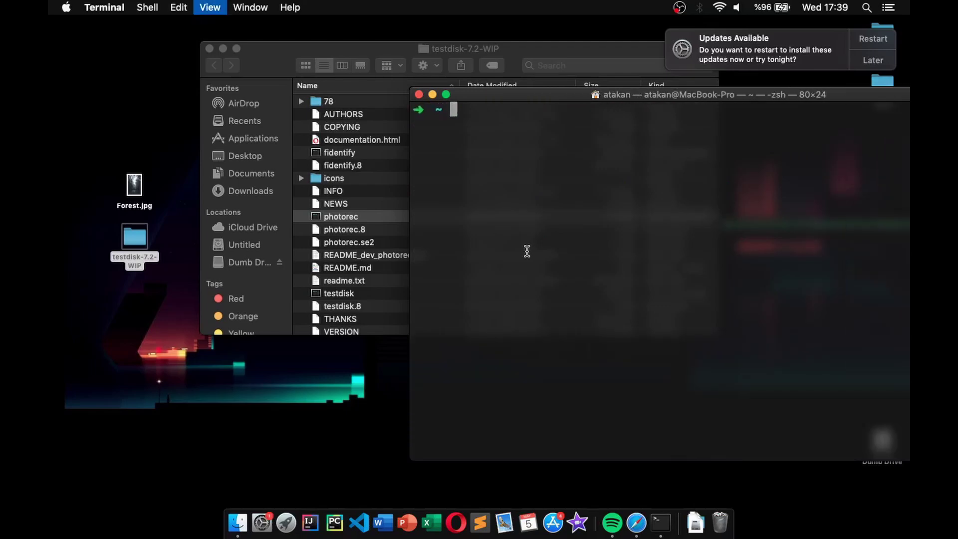
Paste the photorec path and run it.
key("super+v")
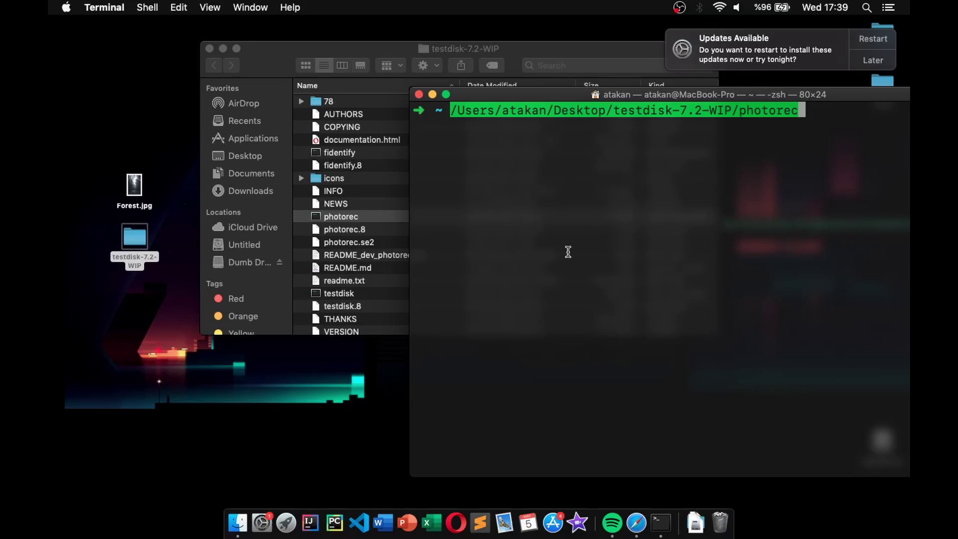
key("Return")
left_click_drag(491, 100, 356, 105)
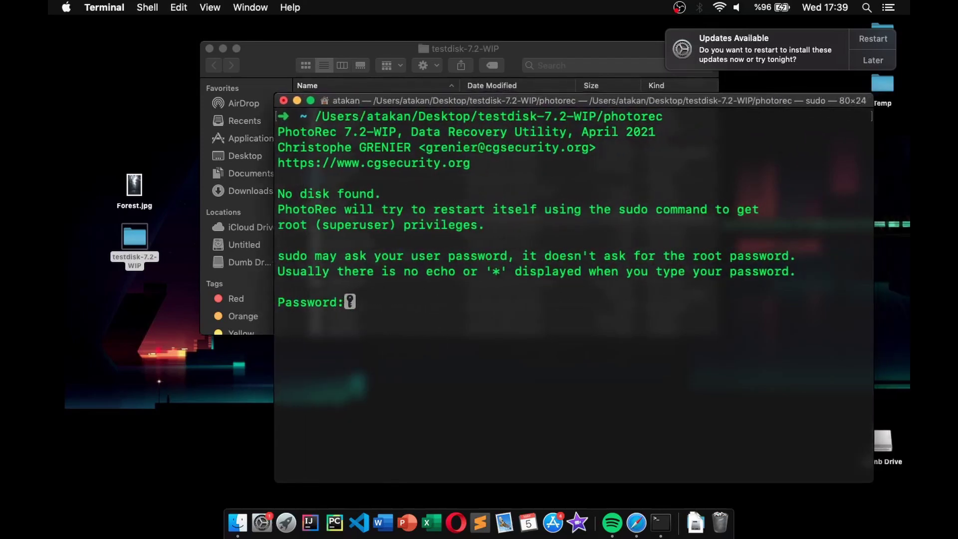
Submit the sudo password and highlight the 1993 MB disk /dev/rdisk3 in the media list.
key("Return")
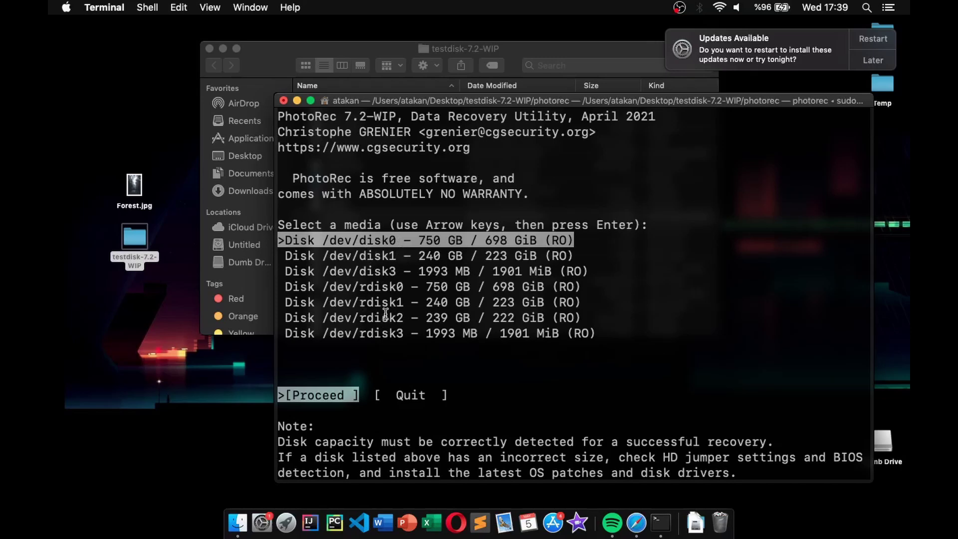
key("Down")
key("Down")
key("Down")
key("Down")
key("Down")
key("Down")
key("Up")
key("Up")
key("Up")
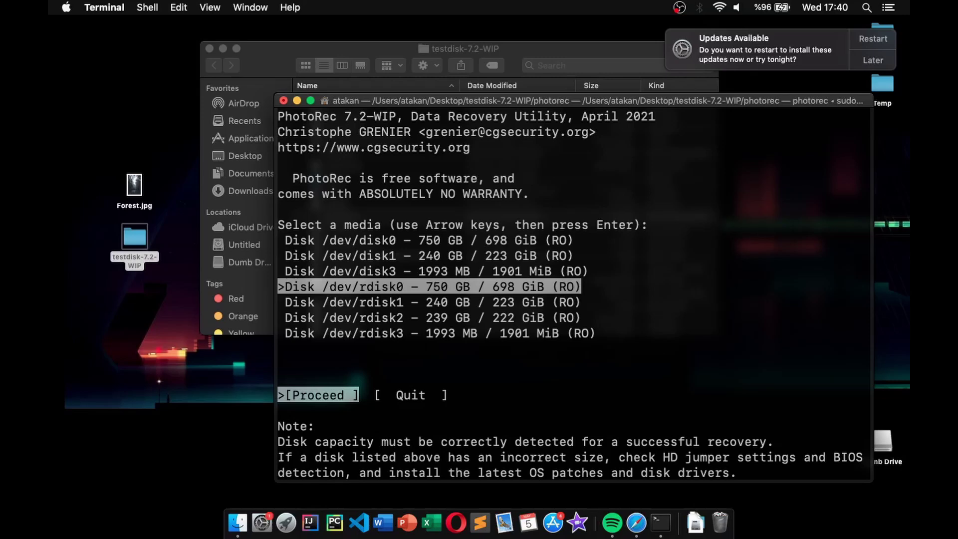
key("Down")
key("Down")
key("Down")
key("Up")
key("Up")
key("Up")
key("Down")
key("Down")
key("Down")
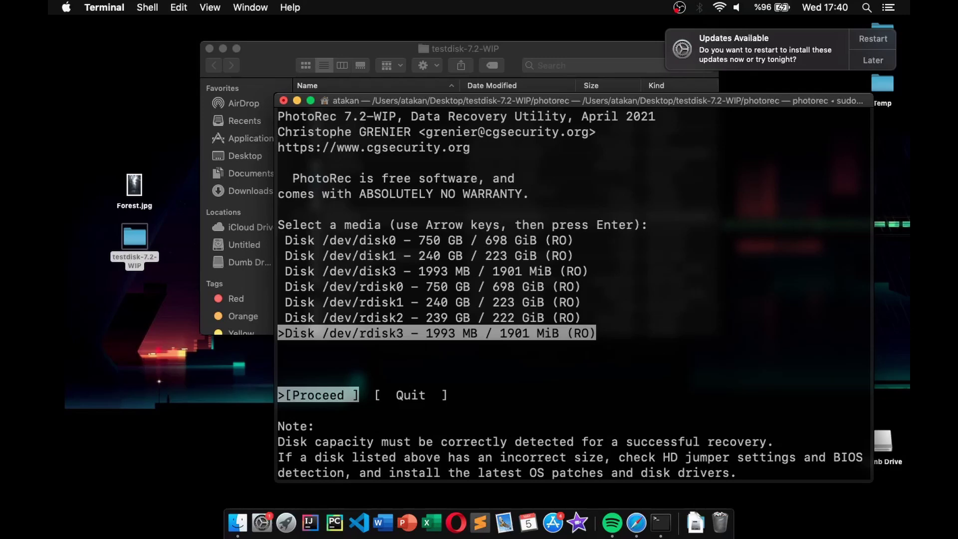
key("Up")
key("Up")
key("Down")
key("Down")
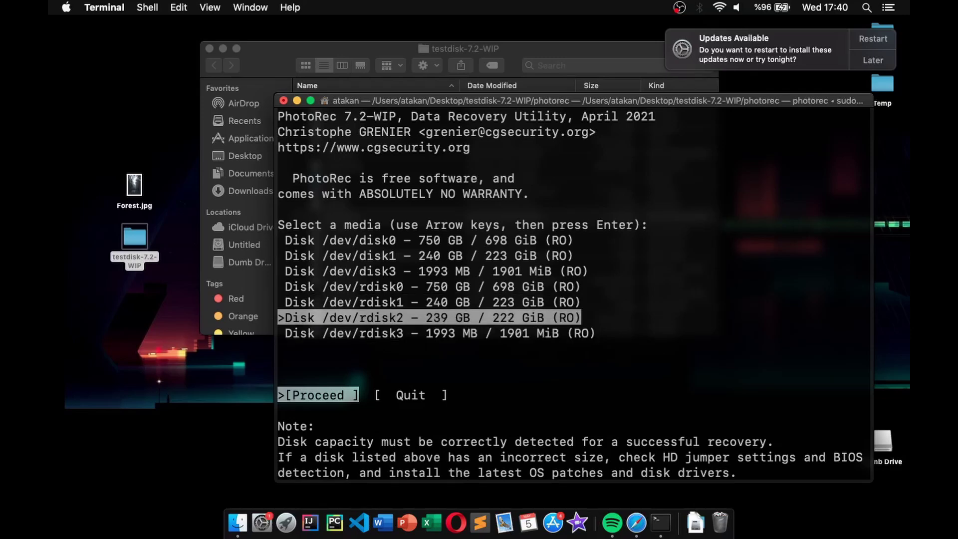
Open File Opt for /dev/rdisk3 and clear all file type selections.
key("Return")
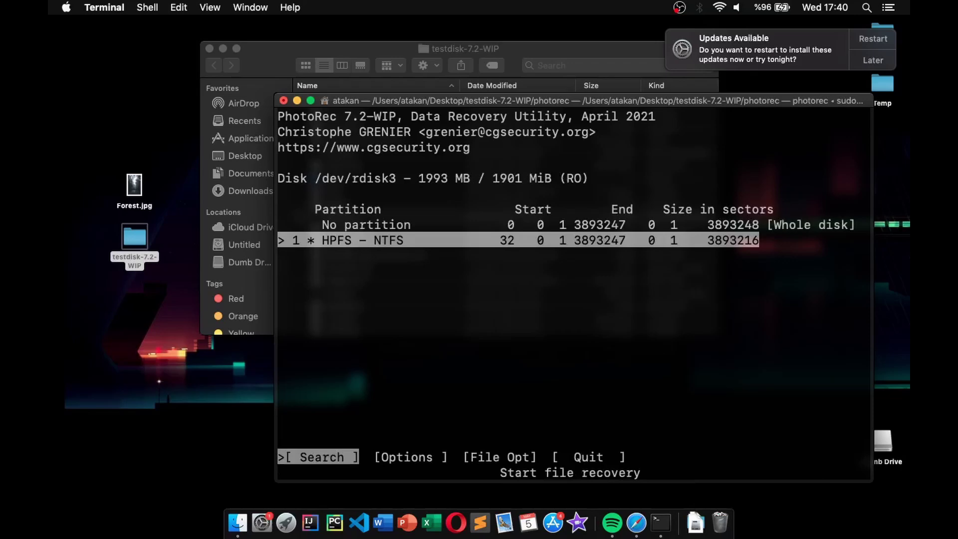
key("Right")
key("Right")
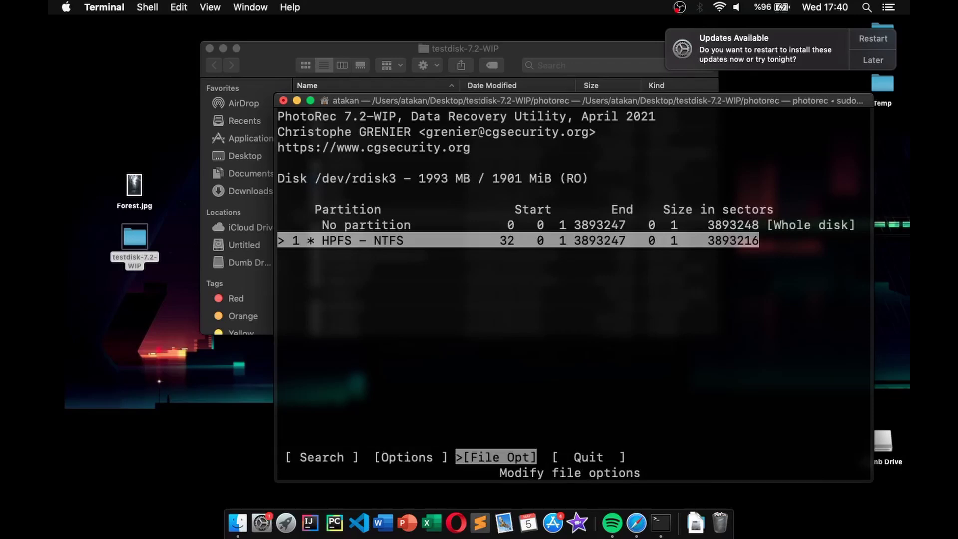
key("Return")
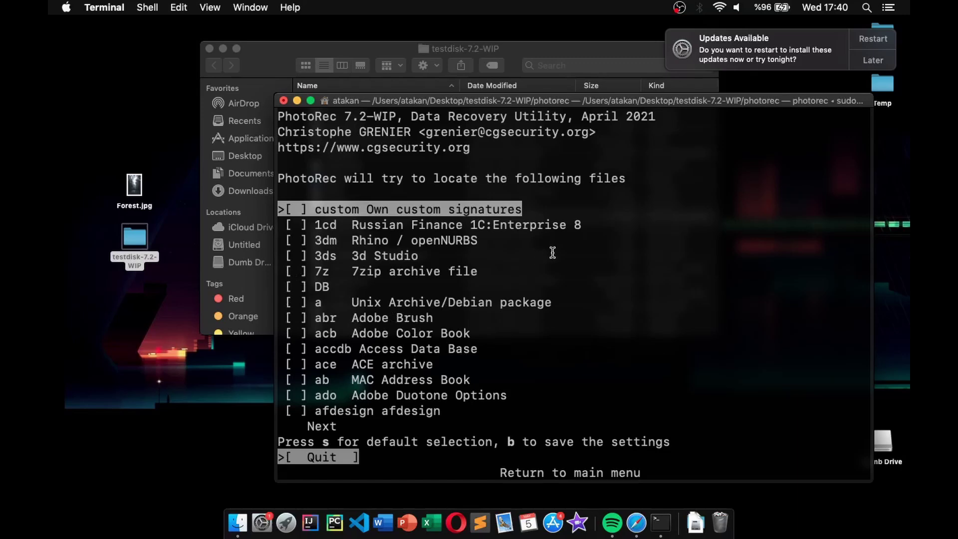
key("s")
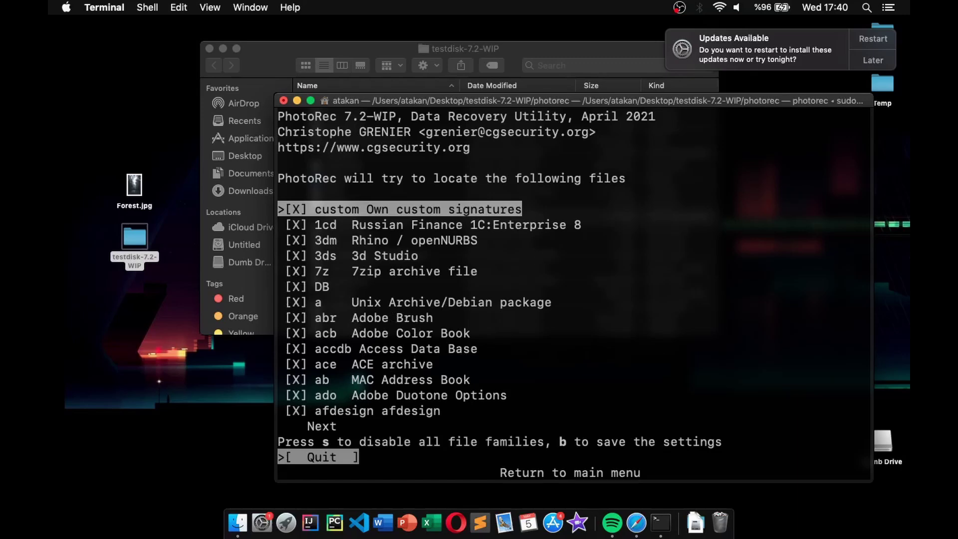
key("s")
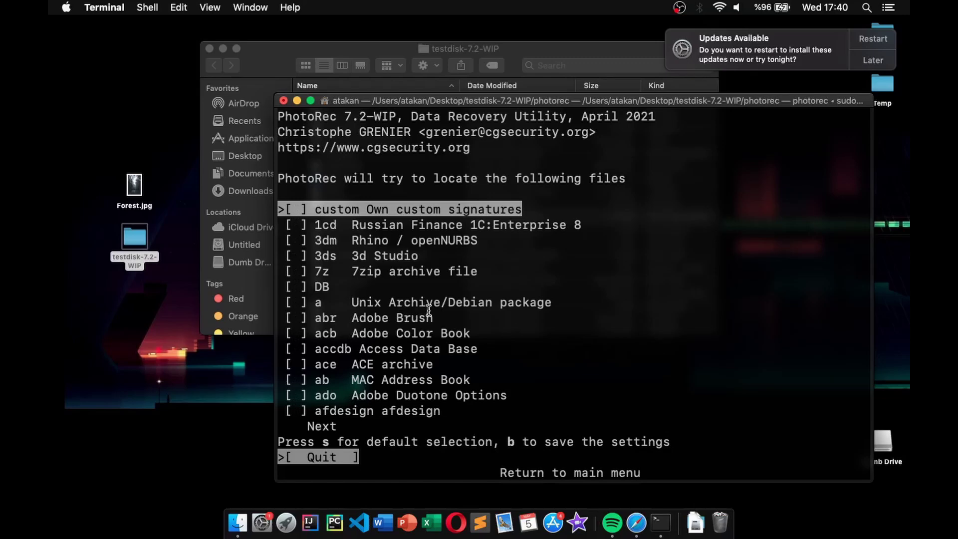
Check only jpg JPG picture and save the file type settings.
key("Down")
key("Down")
key("Down")
key("Down")
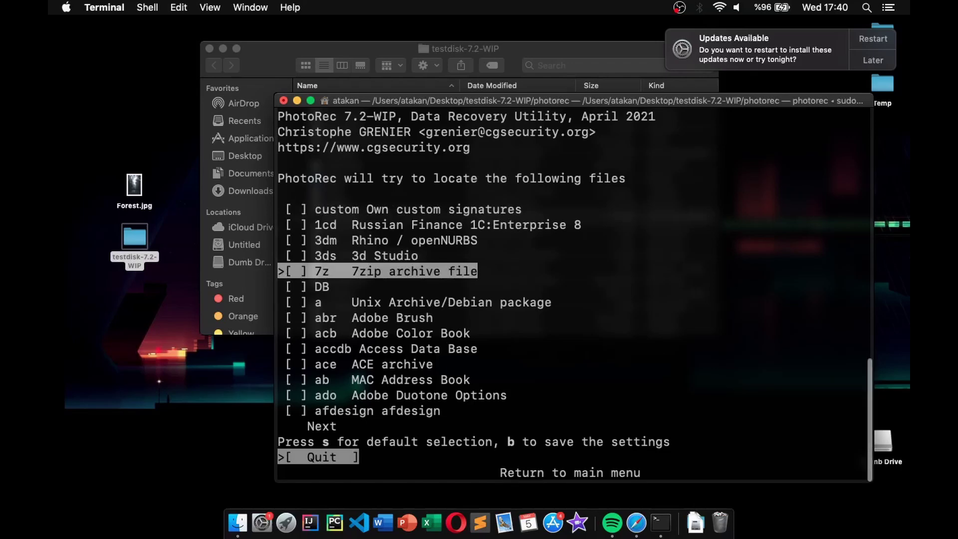
key("Down")
key("Down")
key("Down")
key("Down")
key("Down")
key("Down")
key("Down")
key("Down")
key("Down")
key("Down")
key("Down")
key("Down")
key("Down")
key("Down")
key("Down")
key("Down")
key("Down")
key("Down")
key("Down")
key("Down")
key("Down")
key("Down")
key("Down")
key("Down")
key("Down")
key("Down")
key("Down")
key("Down")
key("Down")
key("Down")
key("Down")
key("Down")
key("Down")
key("Down")
key("Down")
key("Down")
key("Down")
key("Down")
key("Down")
key("Down")
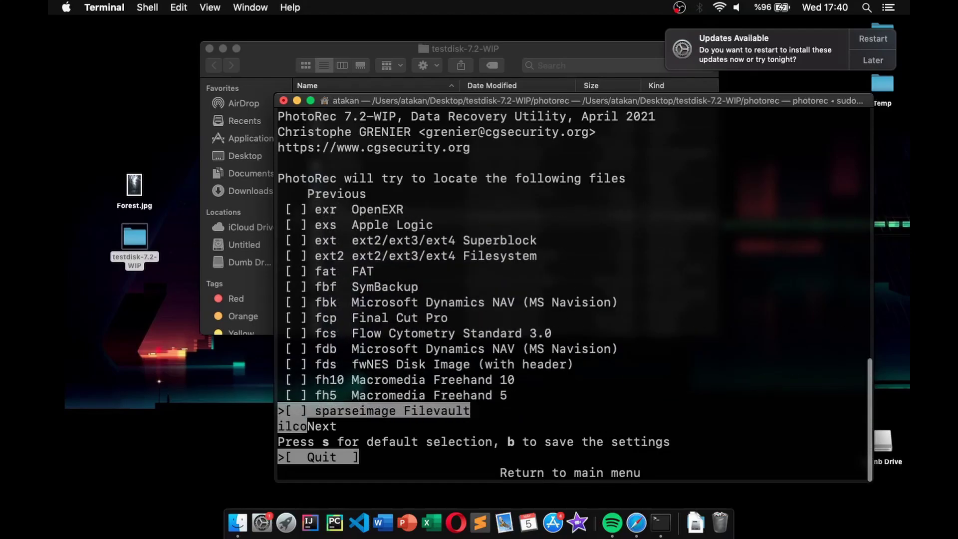
key("Down")
key("Down")
key("Down")
key("Down")
key("Down")
key("Down")
key("Down")
key("Down")
key("Down")
key("Down")
key("Down")
key("Down")
key("Down")
key("Down")
key("Down")
key("Down")
key("Down")
key("Down")
key("Down")
key("Down")
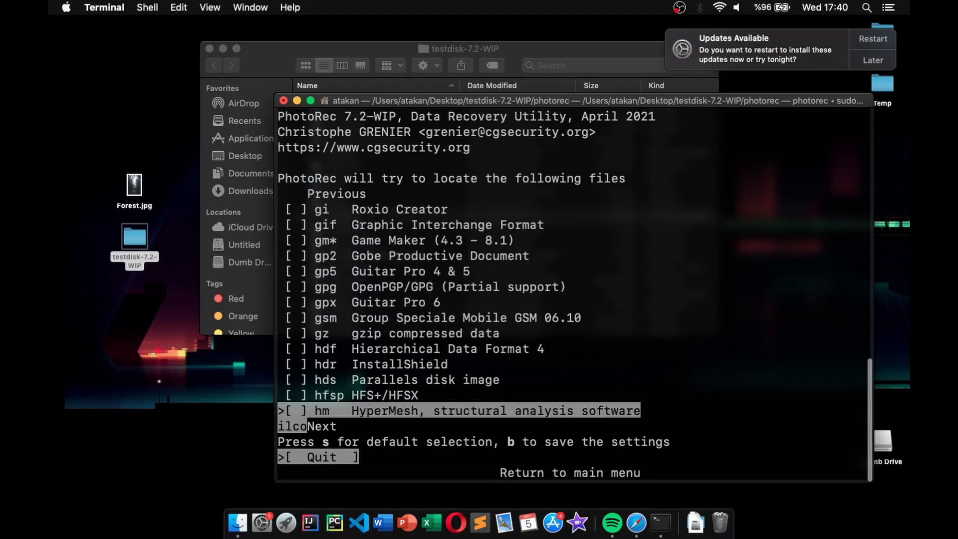
key("Down")
key("Down")
key("Down")
key("Down")
key("Down")
key("Down")
key("Down")
key("Down")
key("Down")
key("Down")
key("Down")
key("Down")
key("Down")
key("Down")
key("Down")
key("Down")
key("Down")
key("Down")
key("Down")
key("Down")
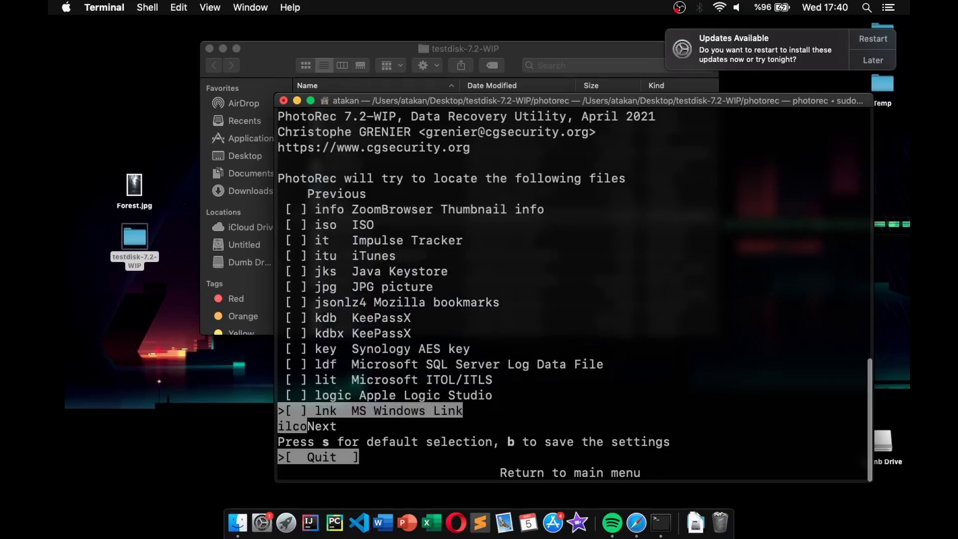
key("Up")
key("Up")
key("Up")
key("Up")
key("Up")
key("Up")
key("Up")
key("Up")
key("space")
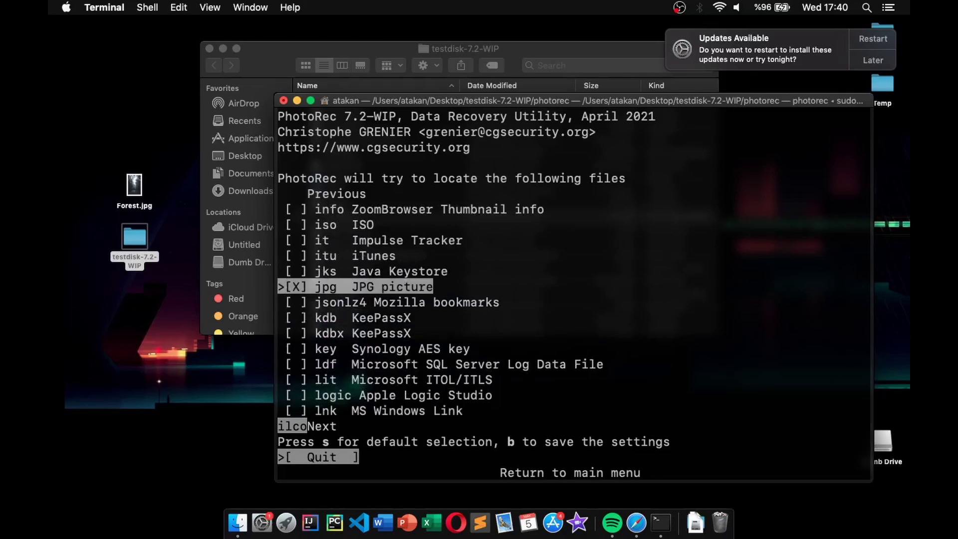
key("b")
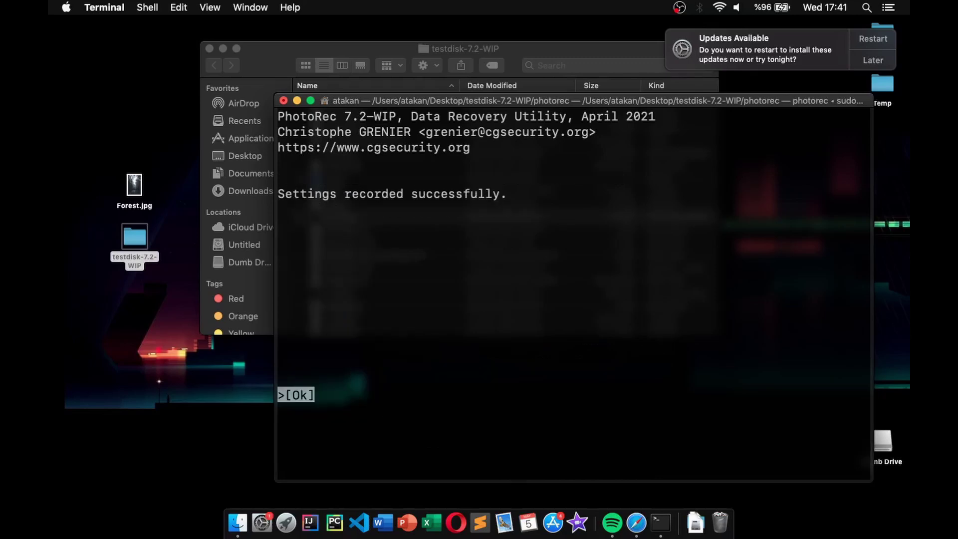
key("Return")
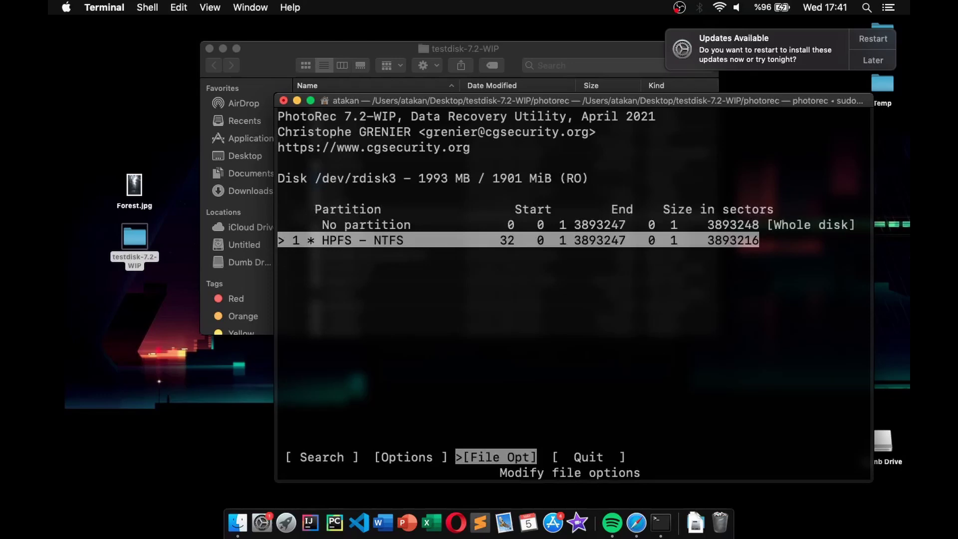
Search the whole disk (No partition) as an [Other] filesystem, browsing into Desktop as destination.
key("Up")
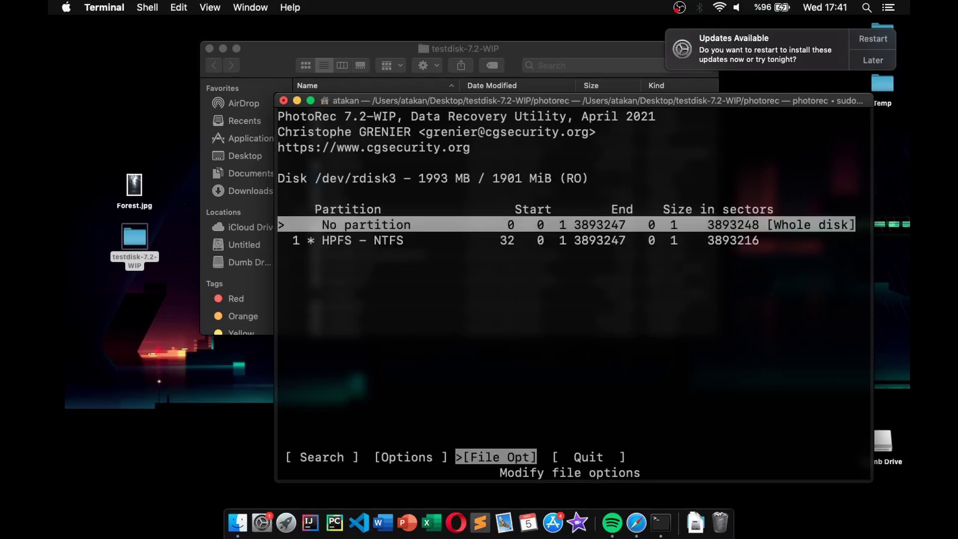
key("Left")
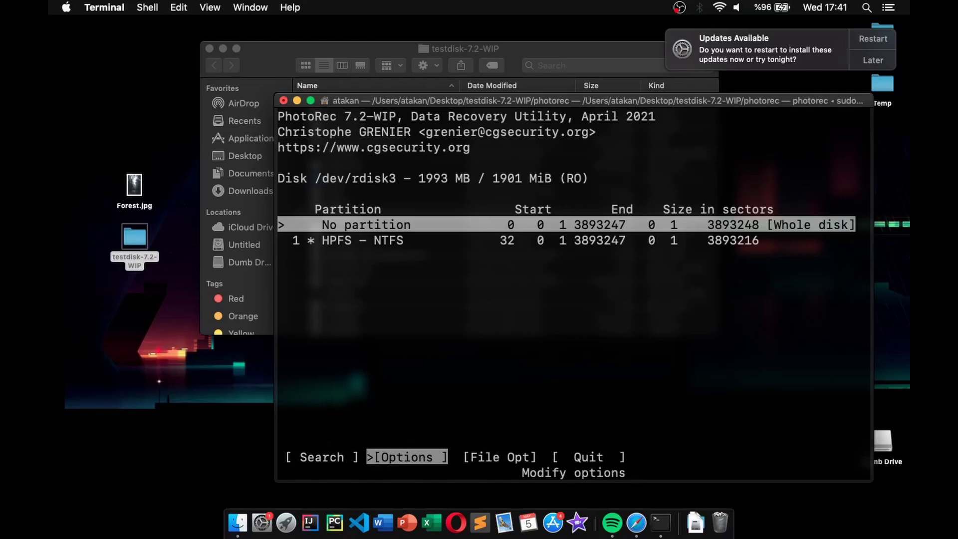
key("Left")
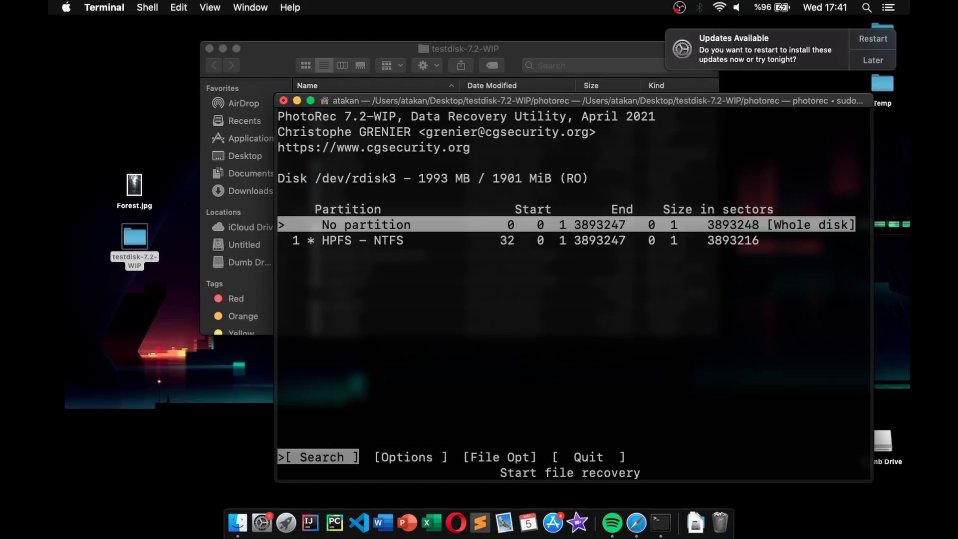
key("Return")
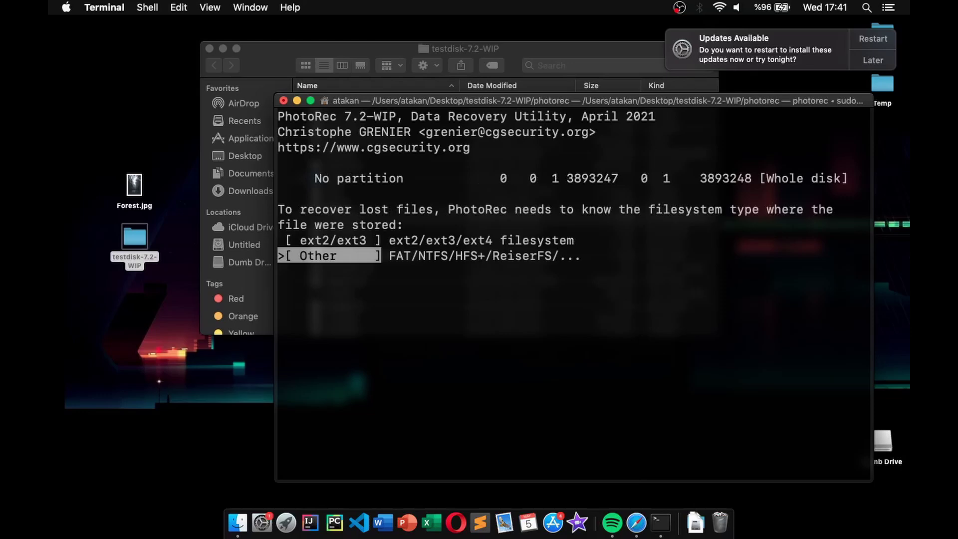
key("Up")
key("Down")
key("Return")
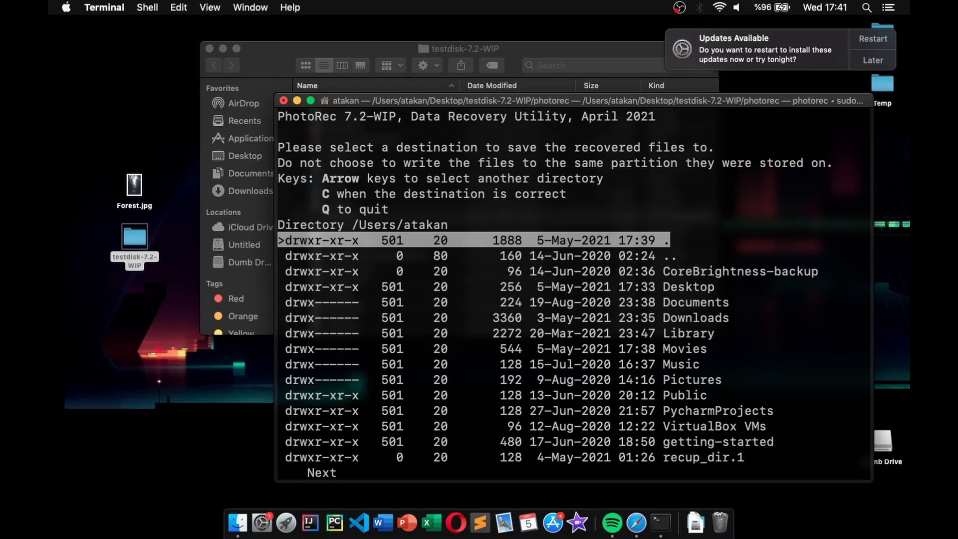
key("Down")
key("Down")
key("Down")
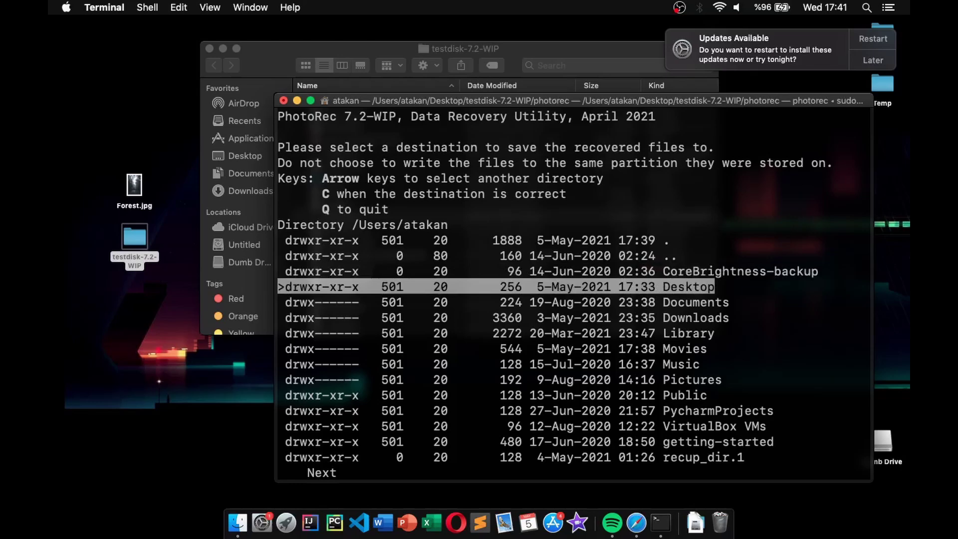
key("Right")
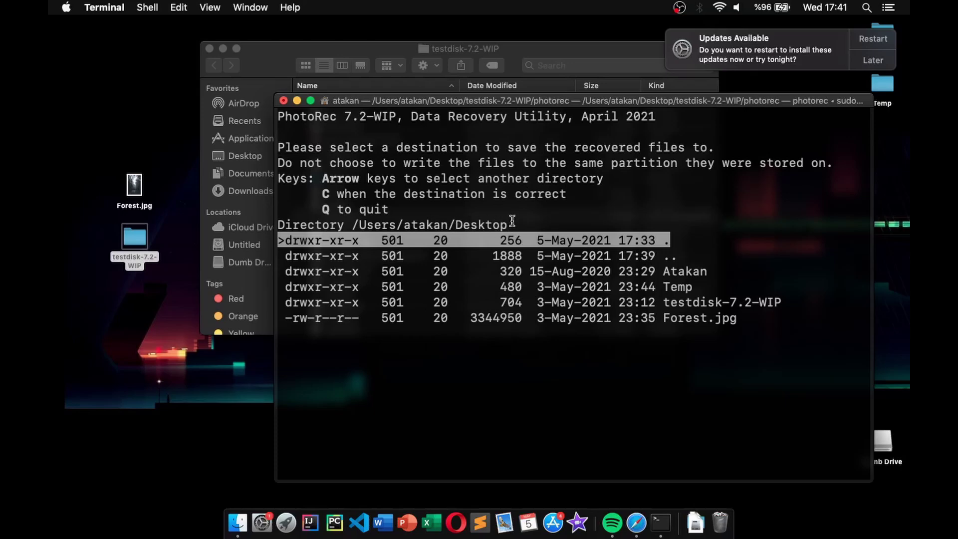
Start recovery to the Desktop, postpone the update reminder until tomorrow, and check the Recovery completed message.
key("c")
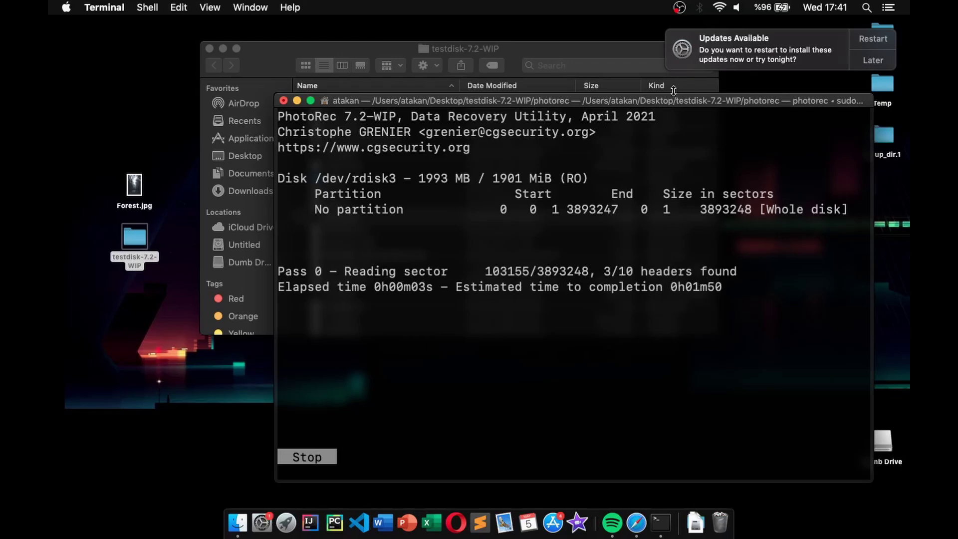
left_click_drag(688, 101, 660, 98)
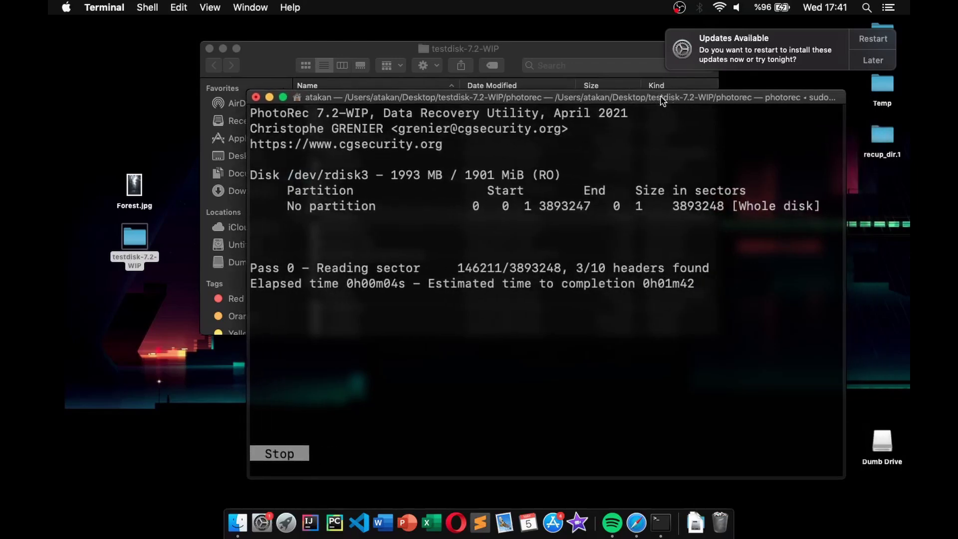
left_click(875, 61)
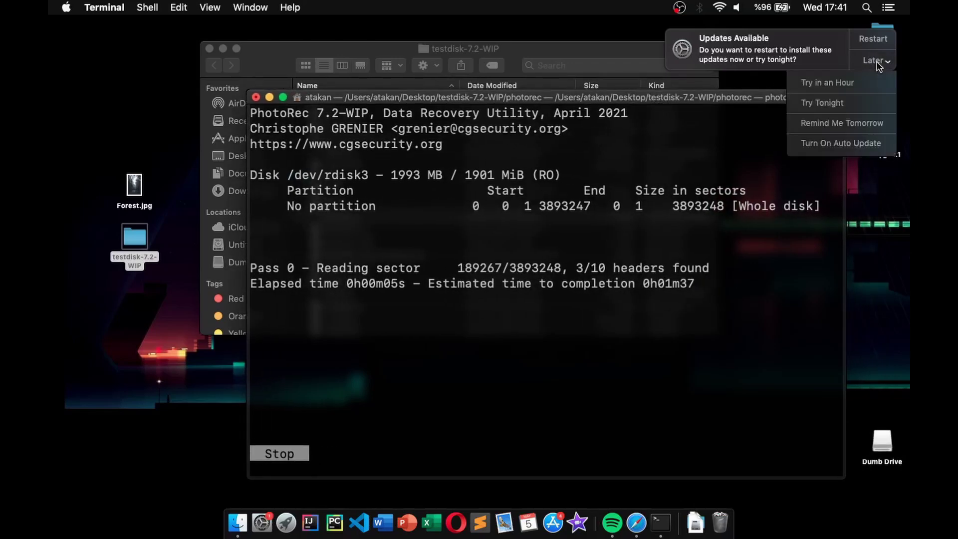
left_click(880, 124)
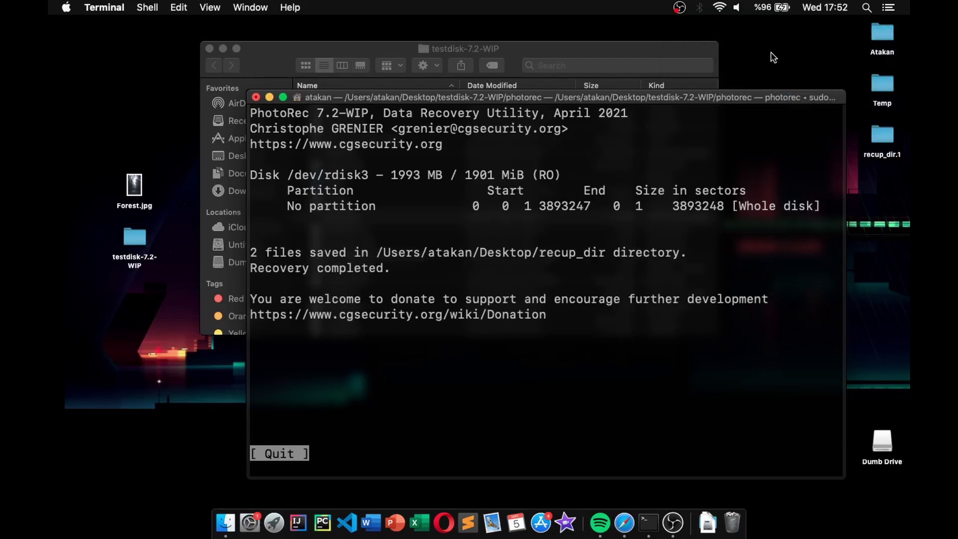
left_click_drag(406, 277, 251, 264)
left_click(320, 279)
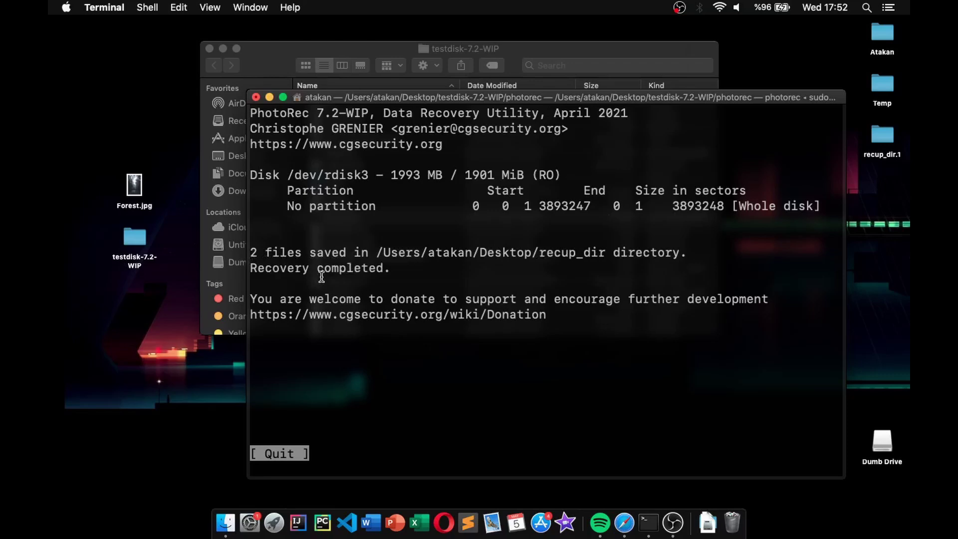
Terminate the Terminal session, open recup_dir.1 on the Desktop, and Quick Look f0007648.jpg, the forest photo.
left_click(256, 100)
left_click(648, 175)
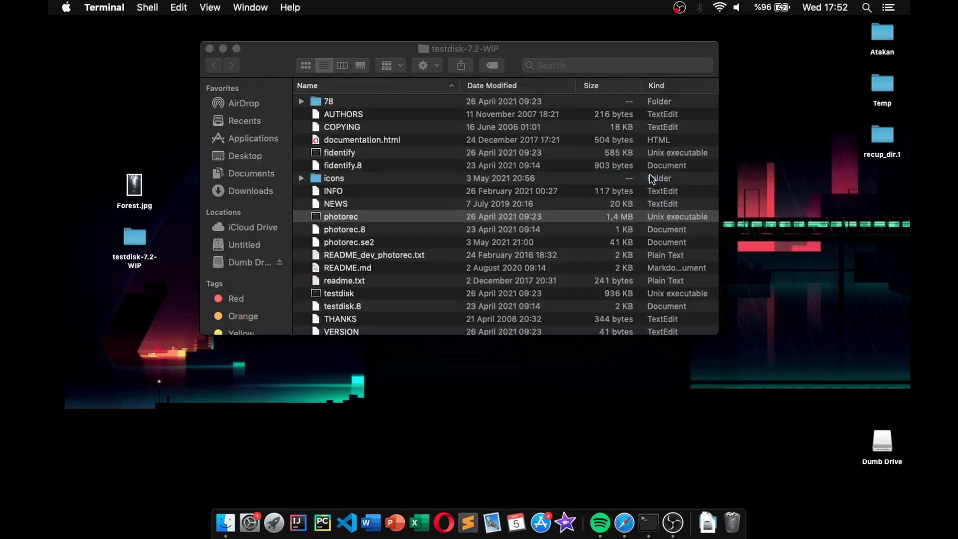
left_click(883, 139)
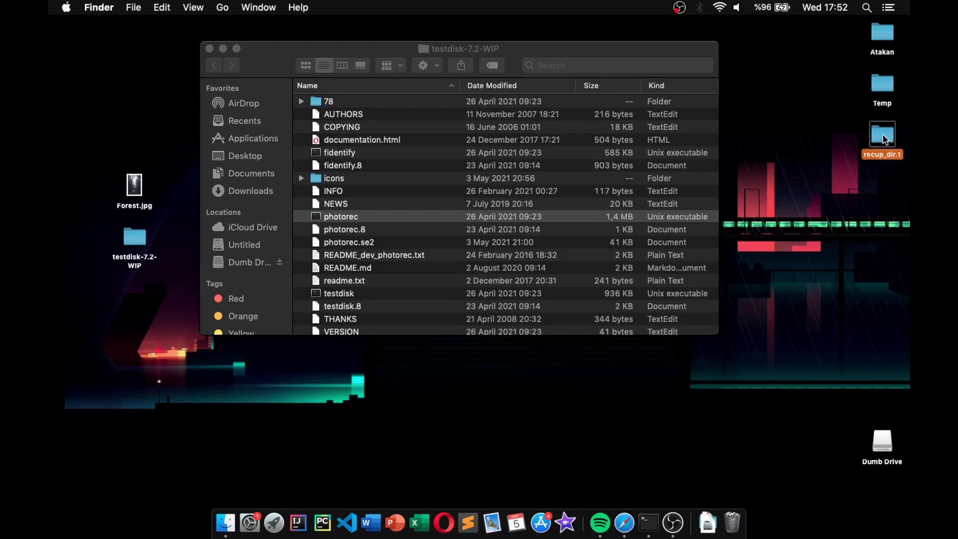
double_click(883, 140)
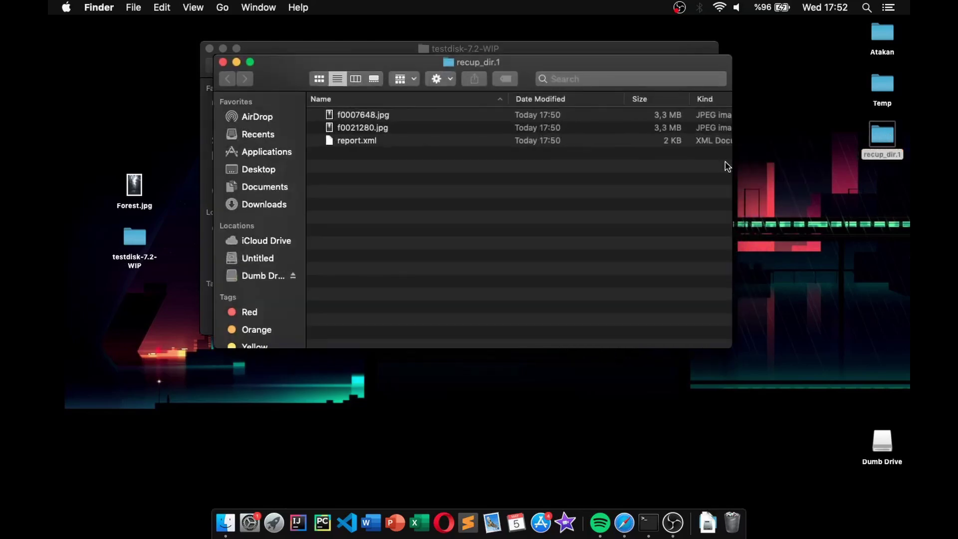
left_click(411, 114)
key("space")
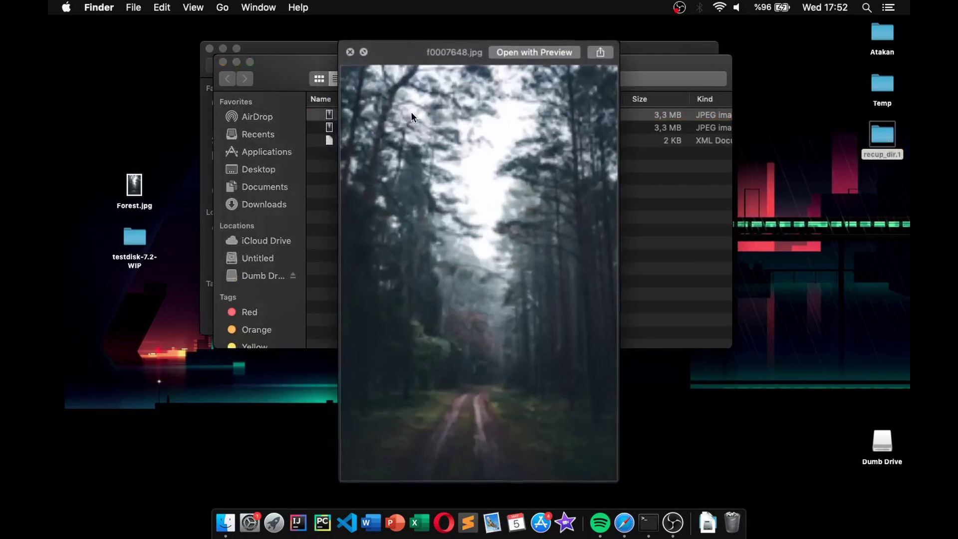